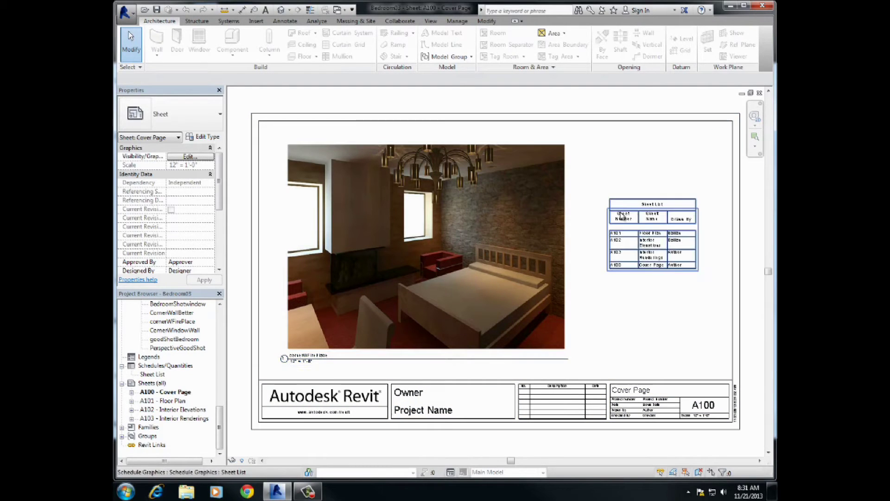
Delete the Sheet List schedule graphic from the A100 Cover Page, keeping the bedroom rendering.
scroll(644, 220, "down", 1)
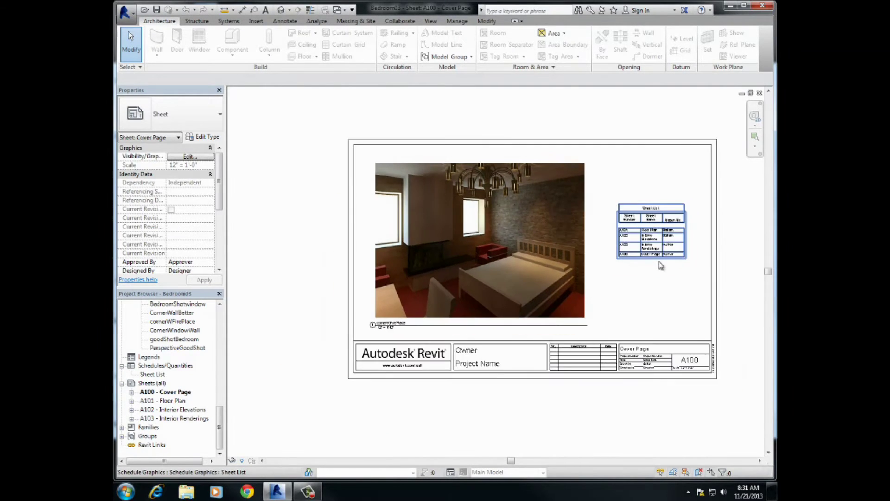
scroll(660, 265, "up", 4)
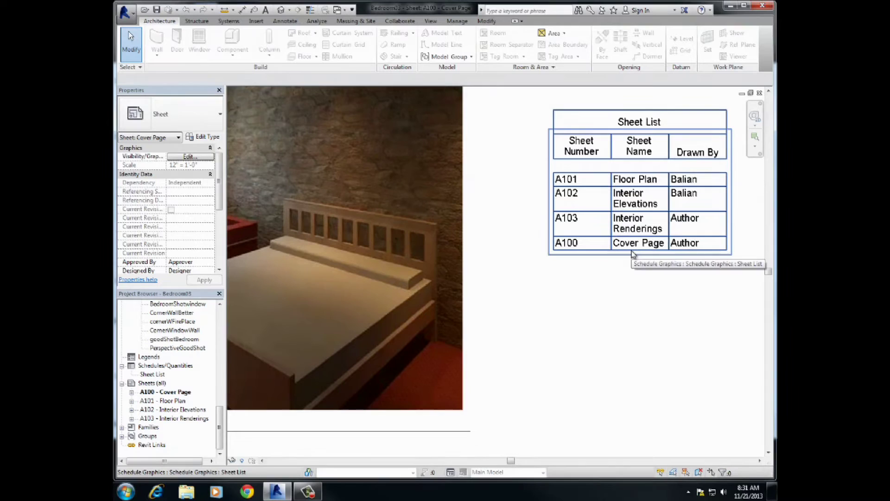
left_click(570, 245)
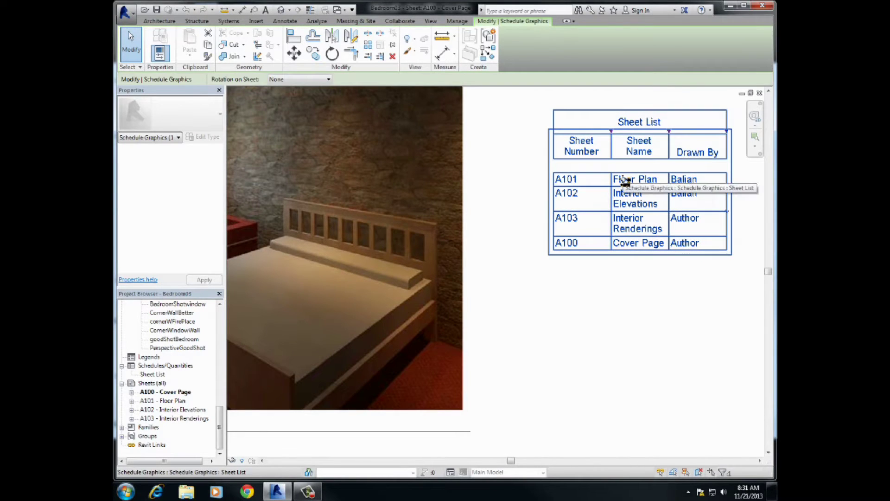
key("Delete")
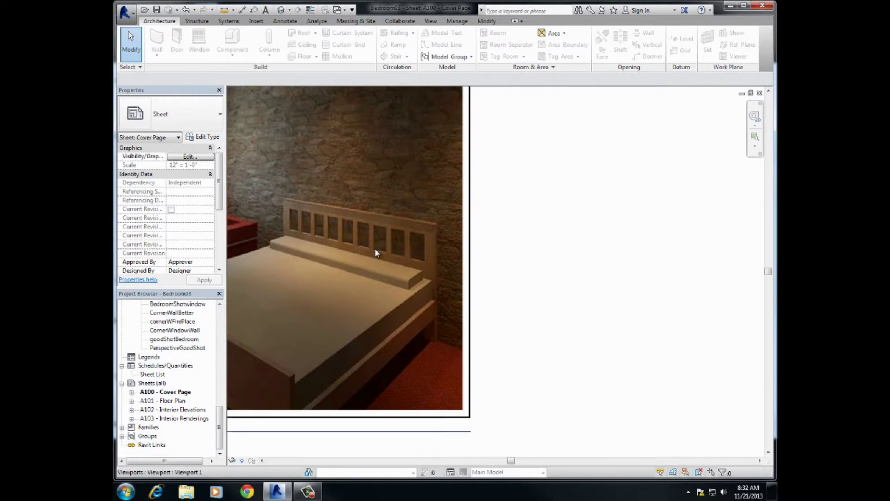
scroll(375, 250, "up", 1)
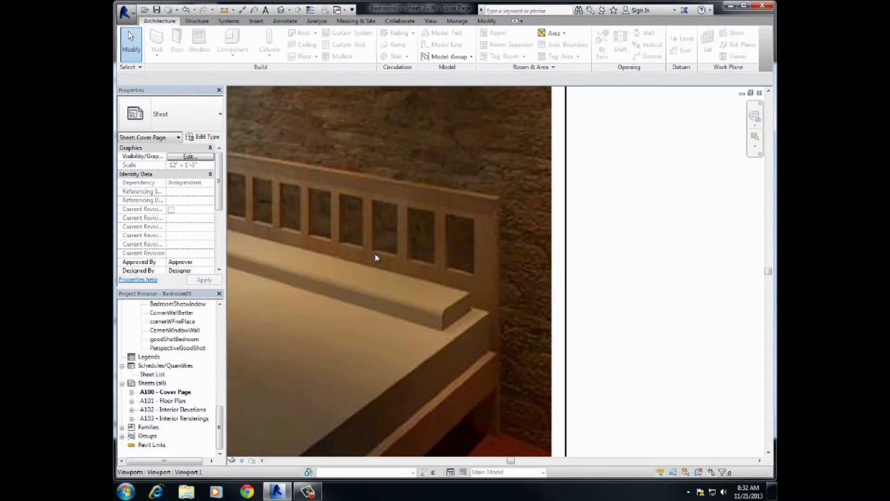
scroll(374, 253, "down", 3)
scroll(378, 265, "down", 1)
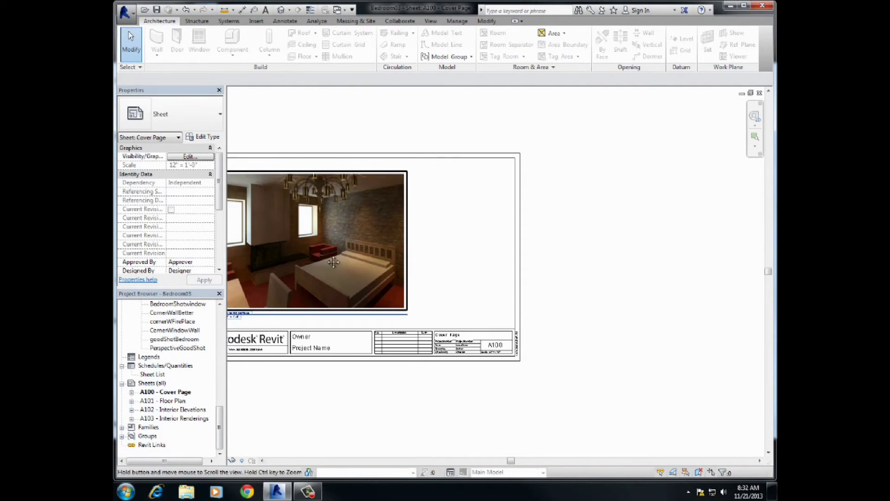
Zoom to fit the cover sheet, then view sheets A101, A102 and A103 in turn.
key("z")
key("f")
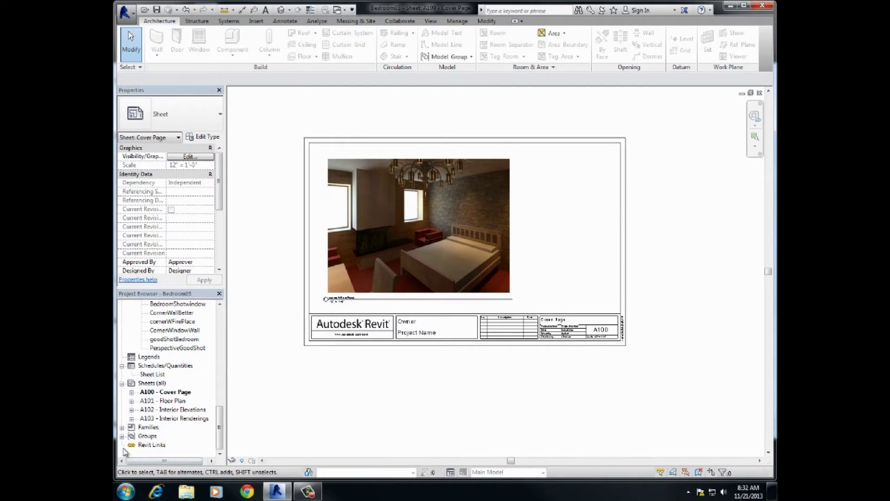
left_click(173, 394)
left_click(174, 394)
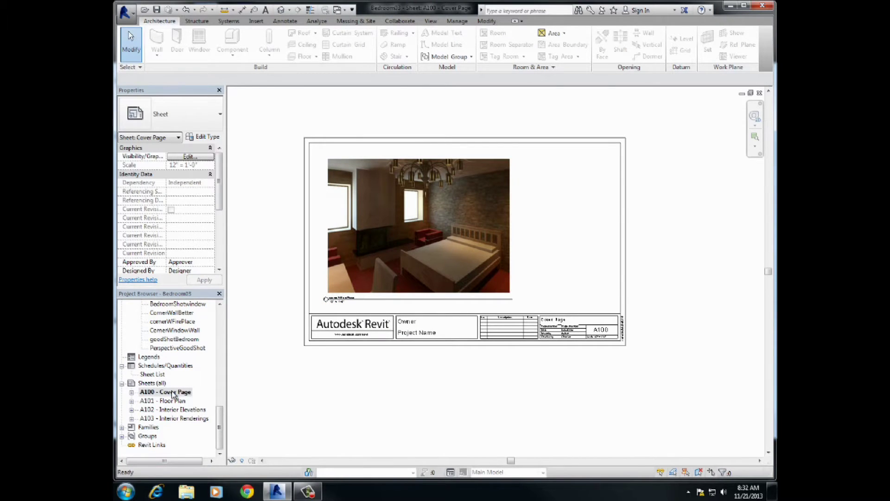
double_click(169, 401)
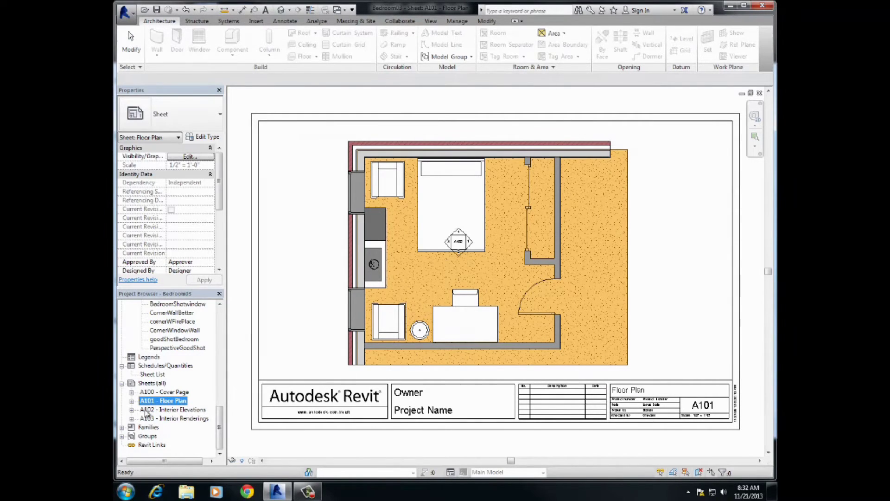
double_click(180, 410)
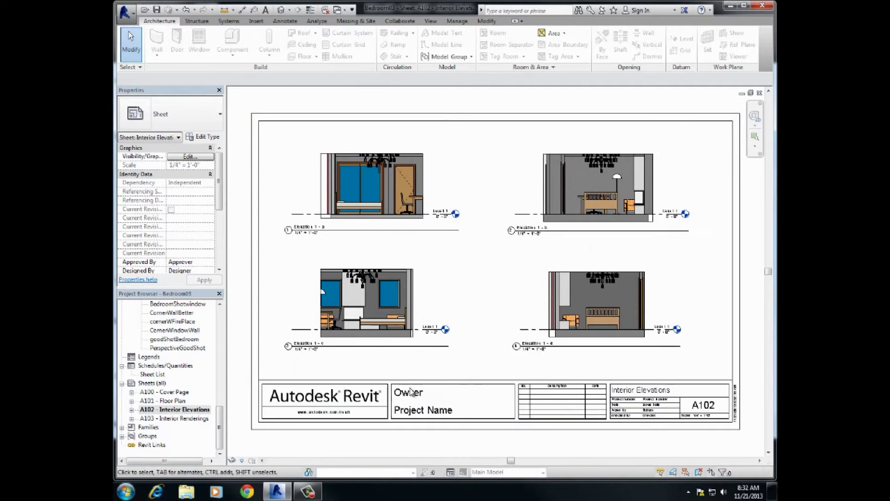
double_click(194, 419)
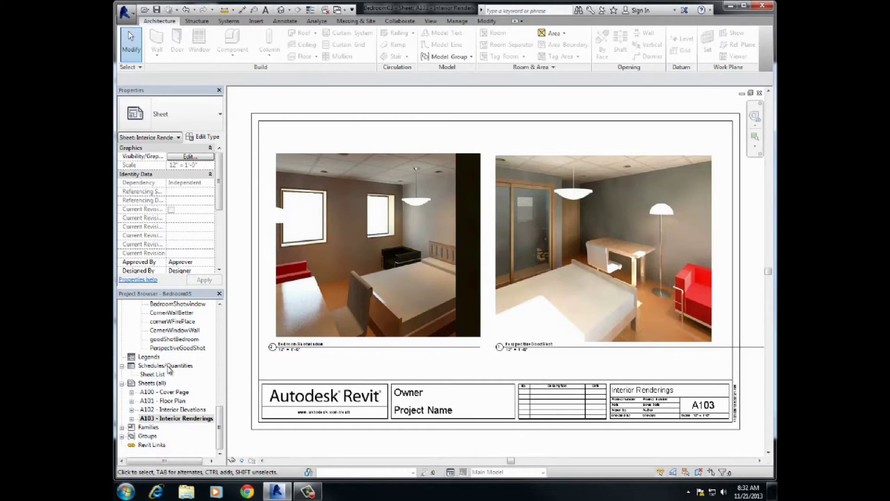
Delete the existing Sheet List schedule from Schedules/Quantities.
left_click(153, 366)
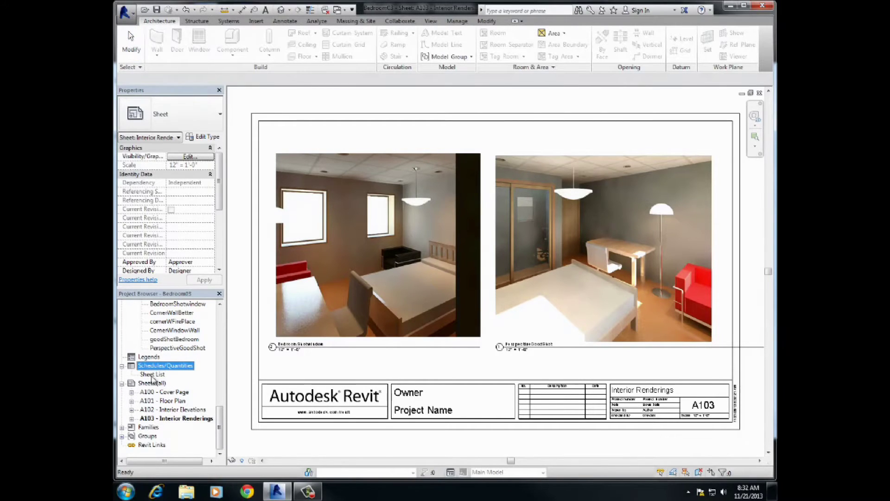
left_click(152, 375)
right_click(152, 374)
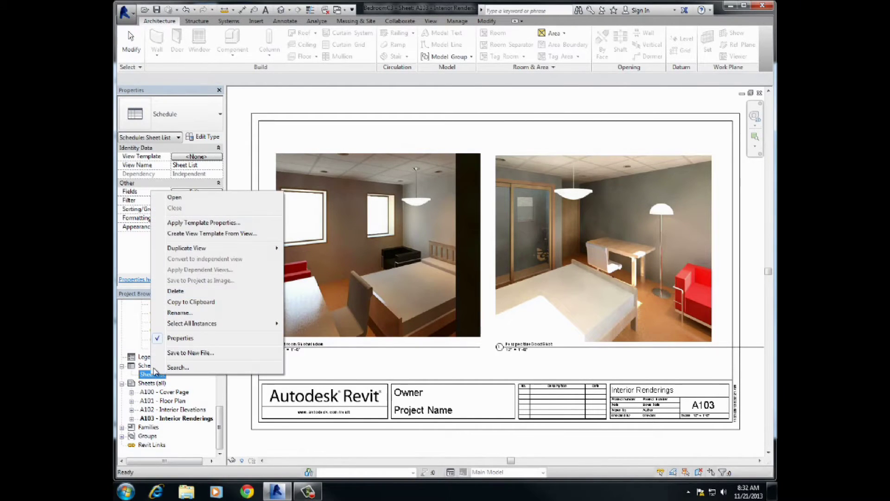
left_click(170, 290)
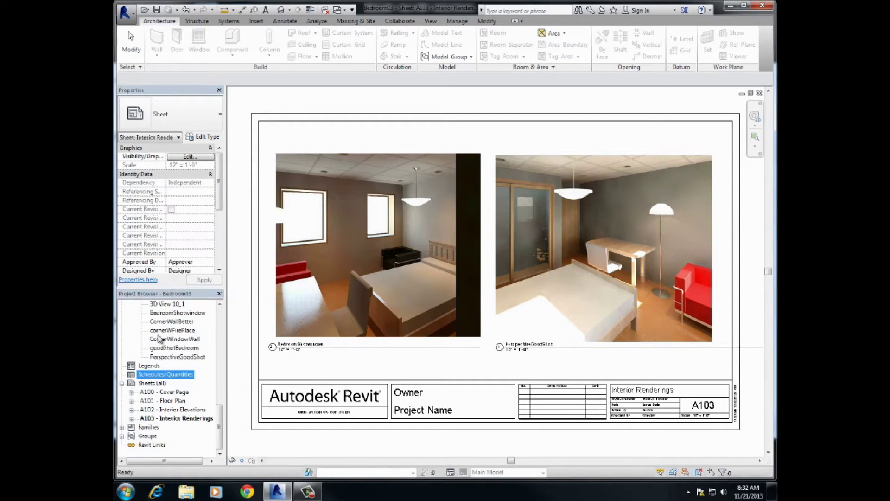
Look through the schedule creation options from Schedules/Quantities and the View tab.
right_click(150, 375)
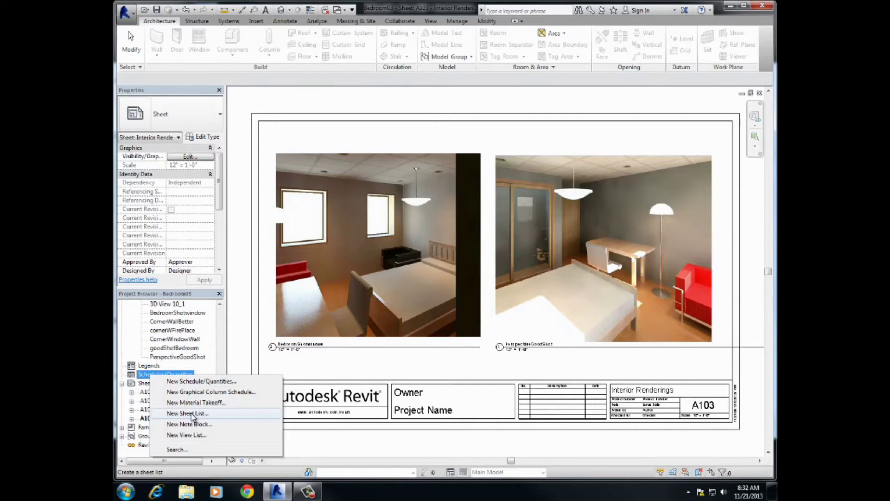
left_click(430, 22)
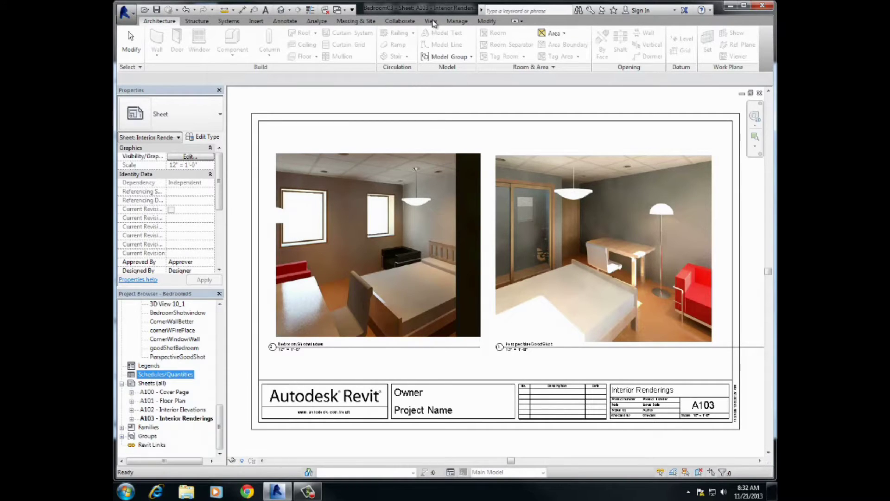
left_click(535, 33)
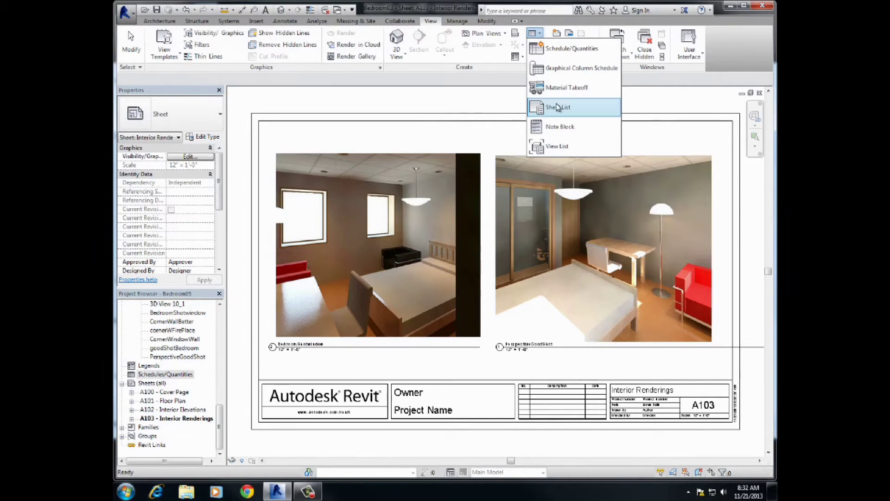
left_click(151, 377)
right_click(152, 375)
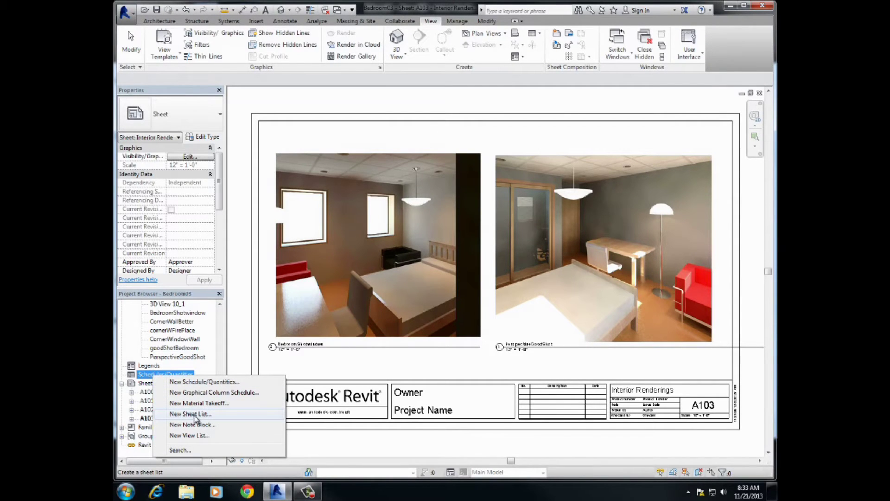
Create a new Sheet List with Sheet Name, Sheet Number and Designed By fields.
left_click(195, 415)
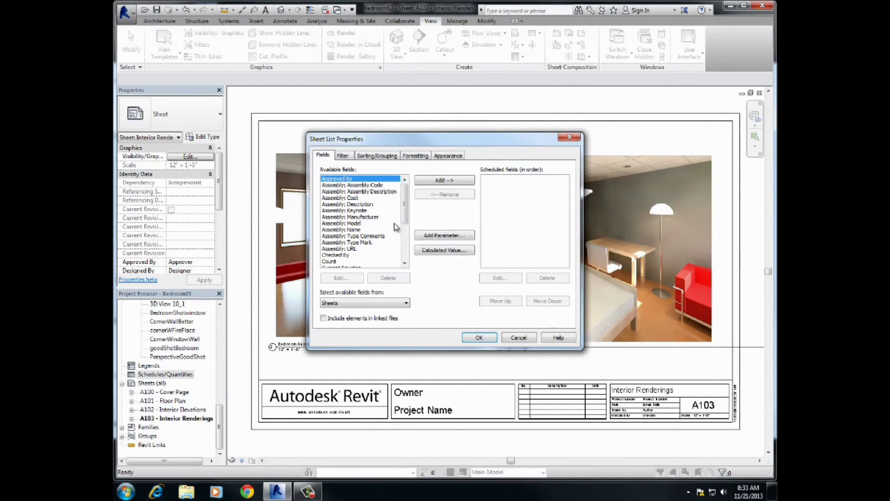
left_click_drag(404, 203, 404, 248)
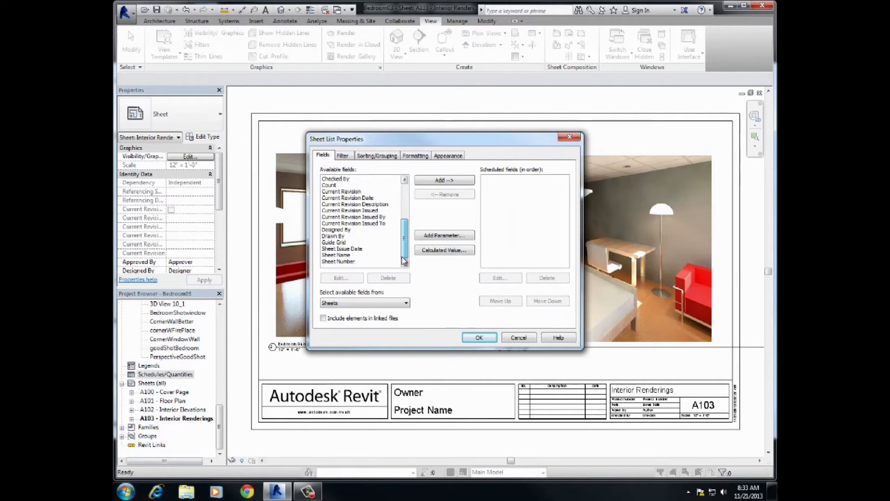
double_click(332, 255)
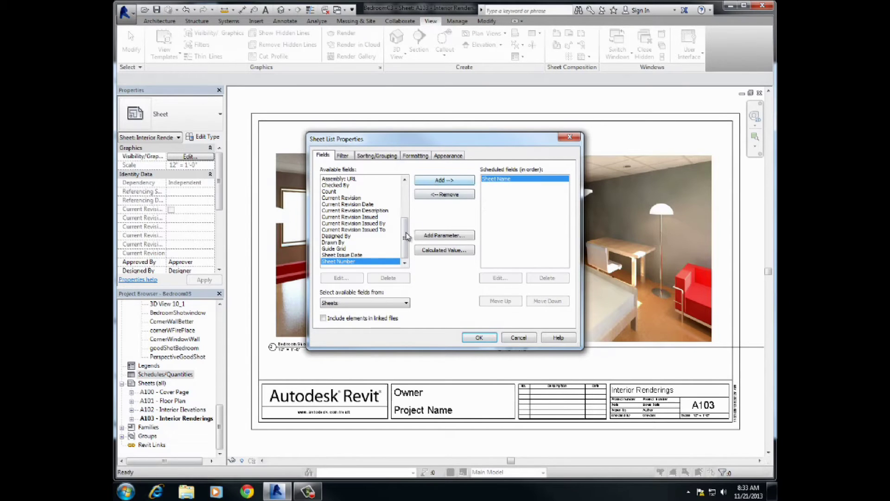
double_click(336, 261)
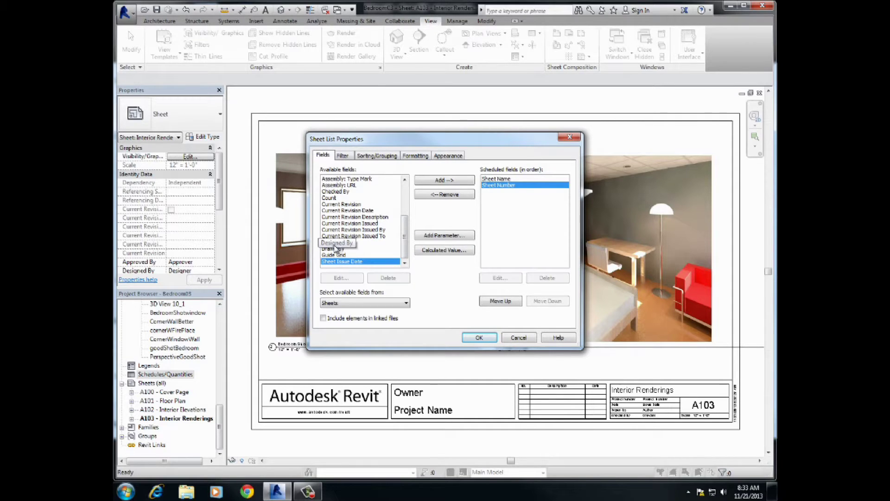
double_click(335, 248)
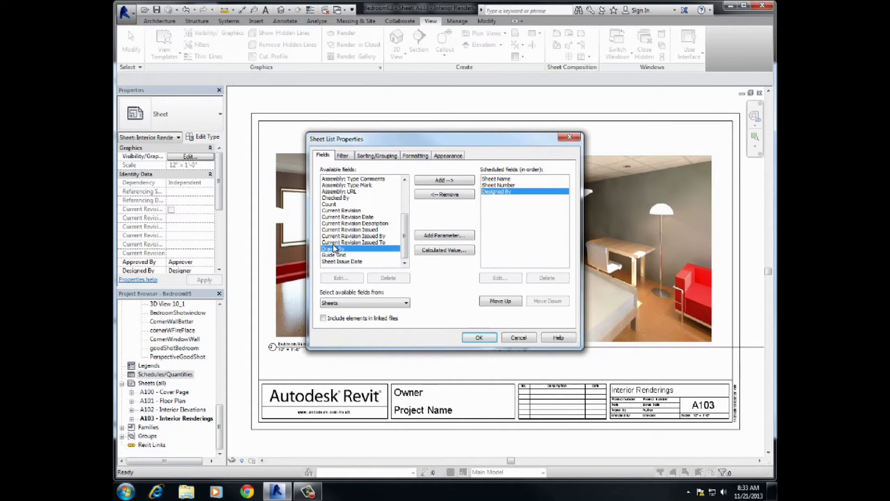
left_click(479, 337)
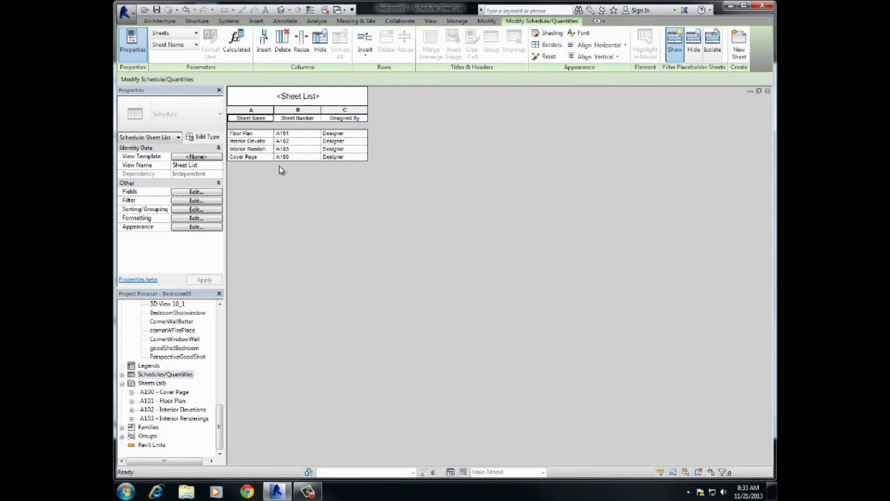
Check the sheet name choices for the Cover Page row without changing it.
left_click(259, 158)
left_click(269, 158)
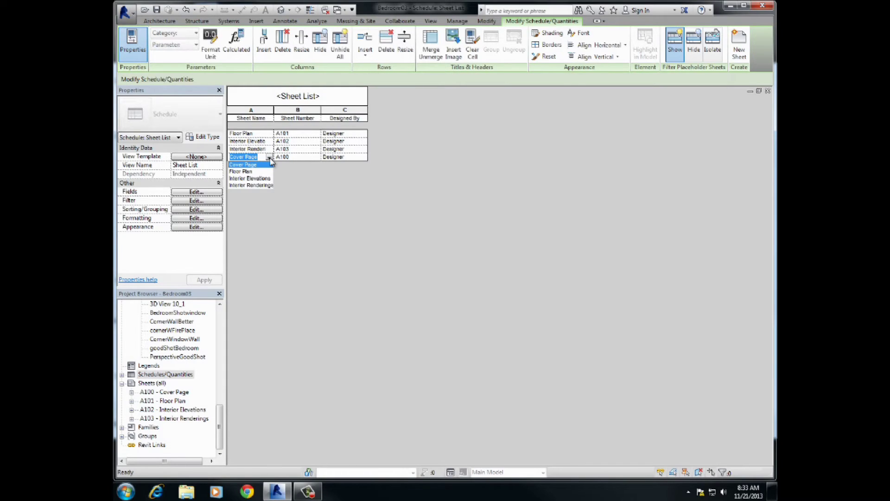
left_click(320, 184)
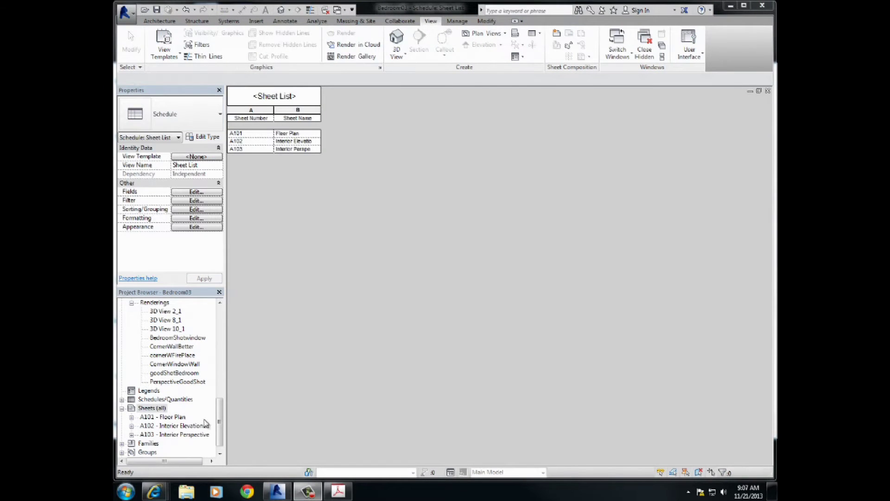
Delete sheets A101, A102 and A103 from Sheets (all) in the Project Browser.
left_click(151, 407)
scroll(185, 417, "down", 1)
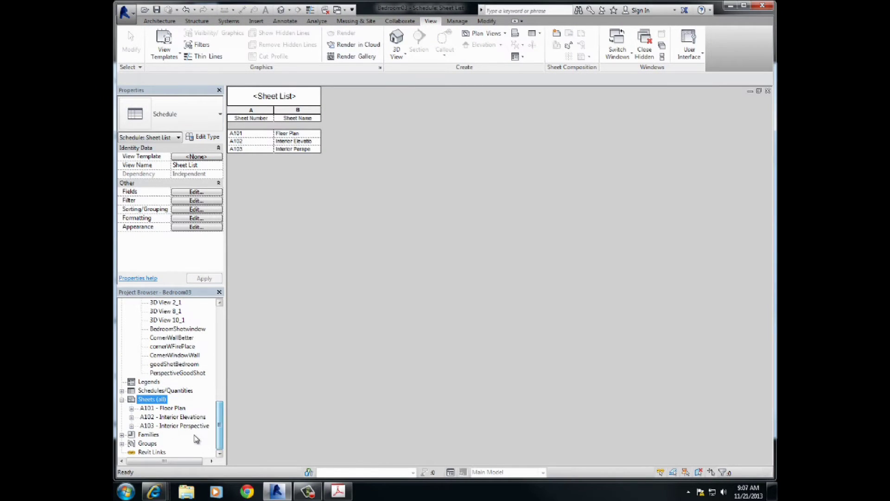
left_click(170, 409)
right_click(170, 408)
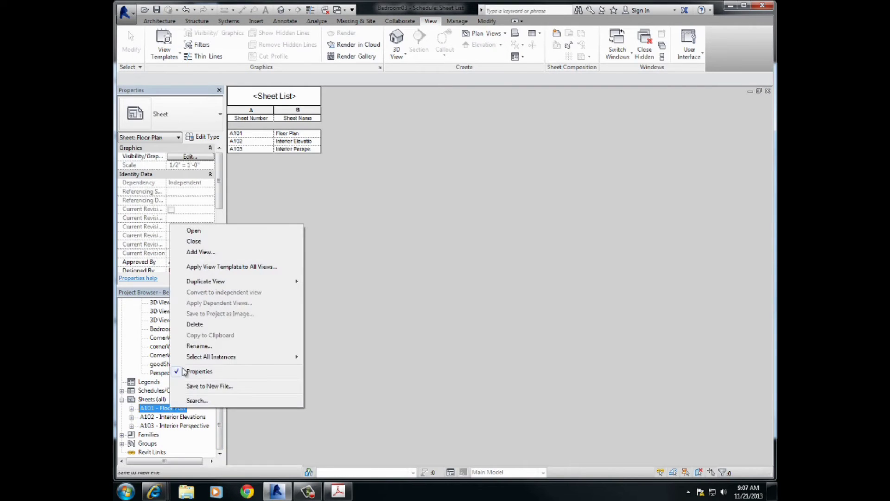
left_click(194, 324)
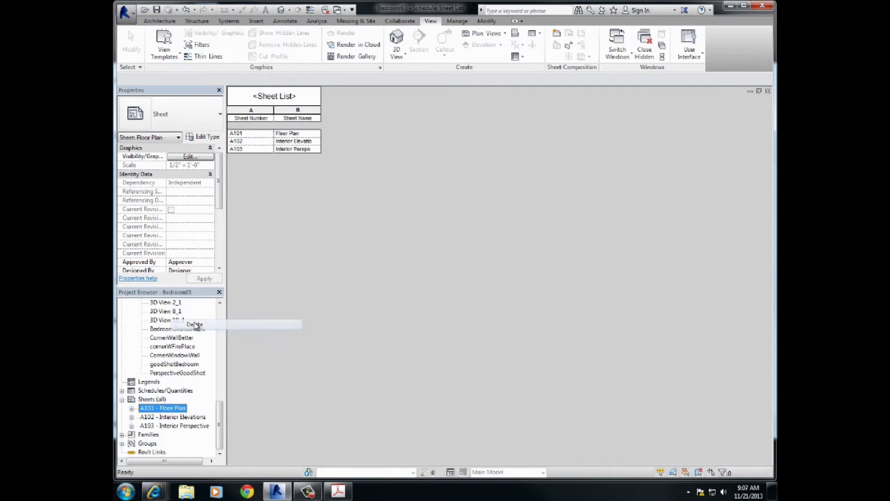
left_click(176, 417)
right_click(176, 418)
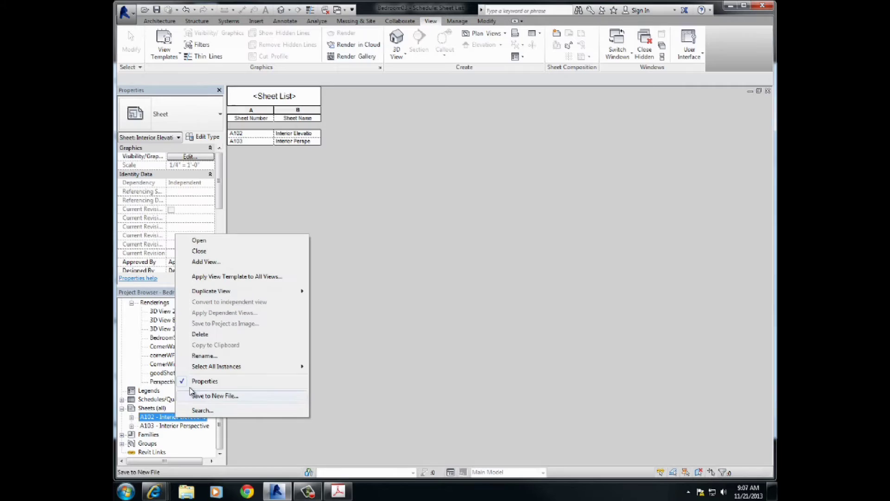
left_click(199, 333)
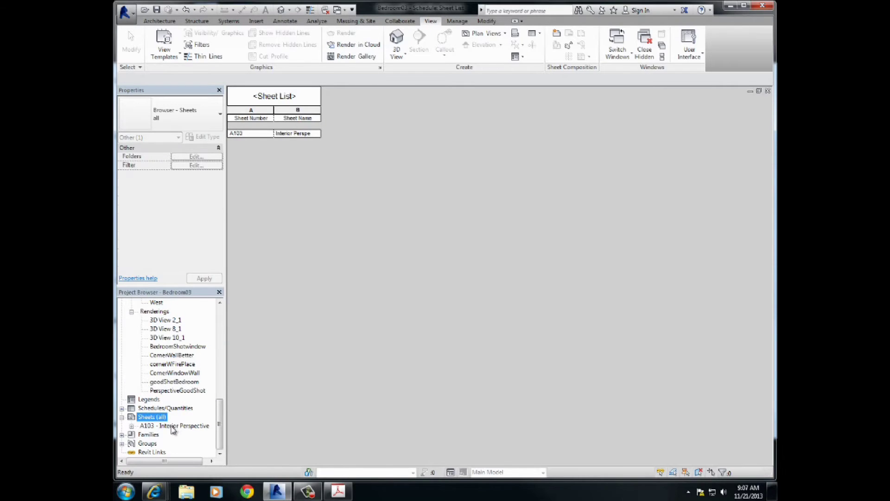
left_click(172, 425)
right_click(173, 425)
left_click(186, 342)
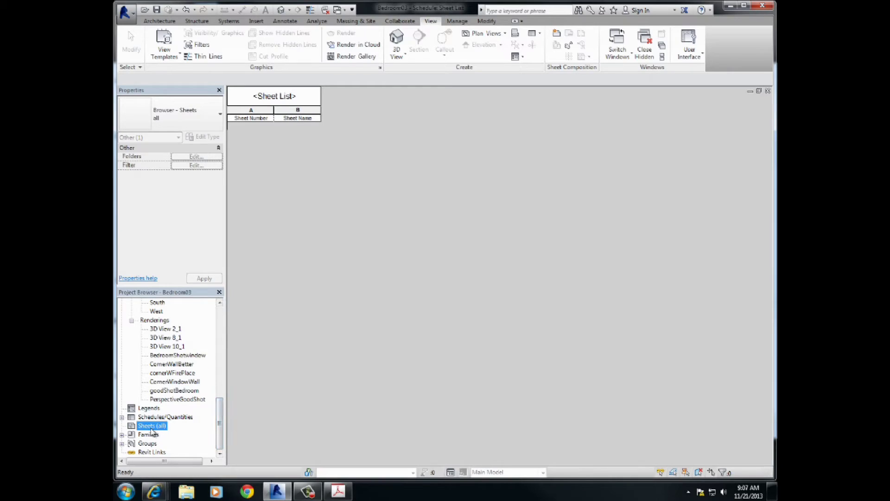
left_click(122, 417)
left_click(158, 426)
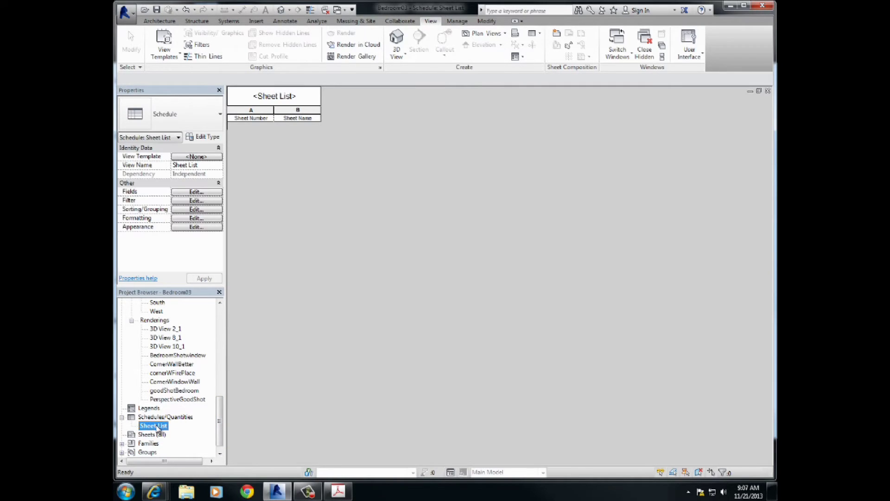
right_click(158, 427)
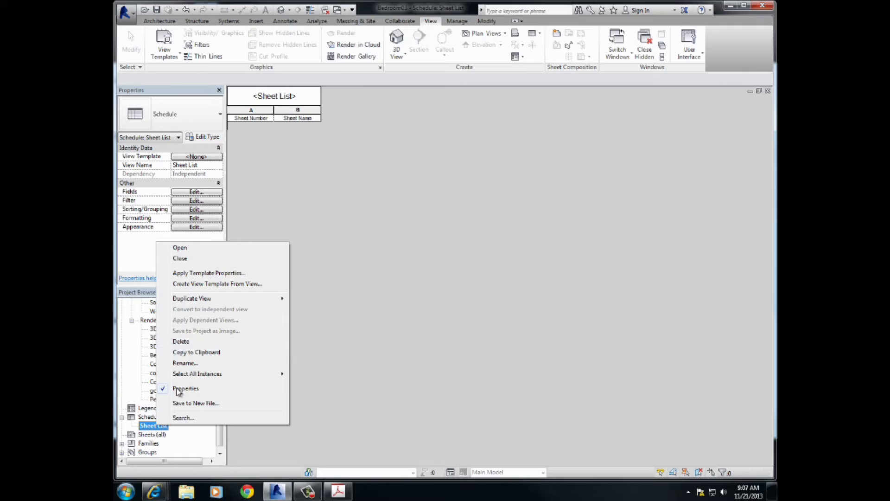
left_click(181, 342)
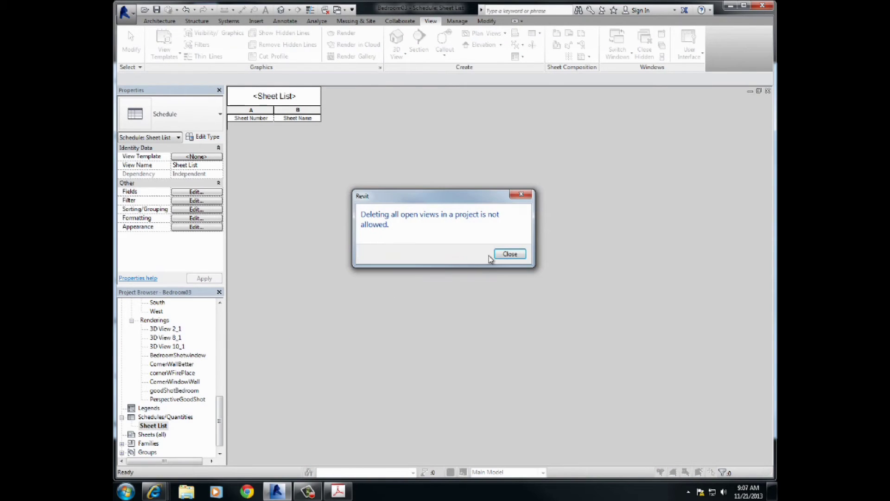
left_click(512, 258)
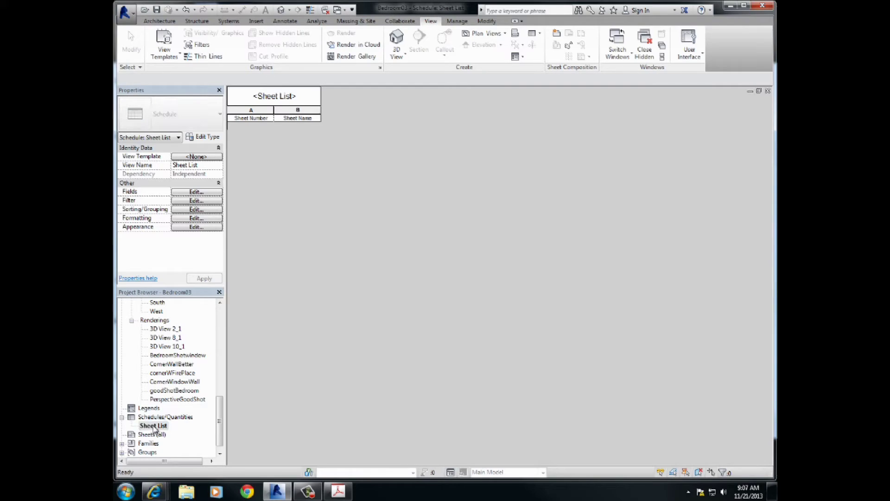
Add a new sheet A101 with the default title block.
left_click_drag(215, 413, 220, 421)
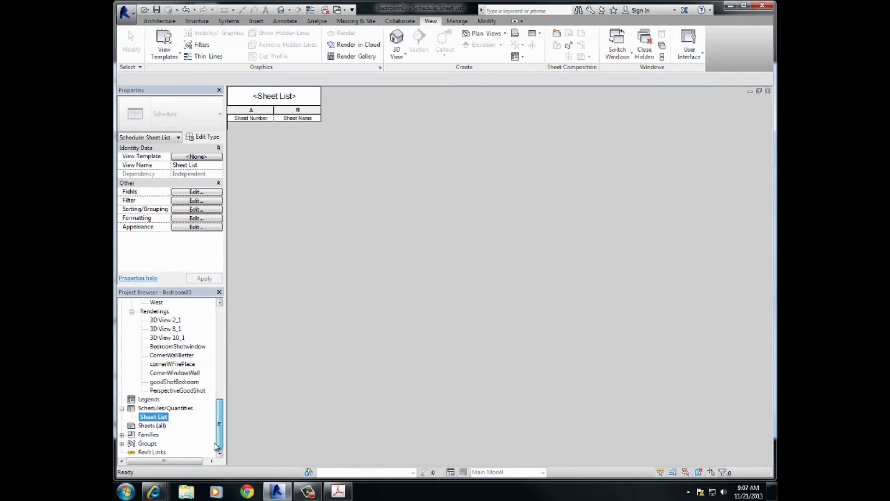
left_click(146, 426)
right_click(146, 427)
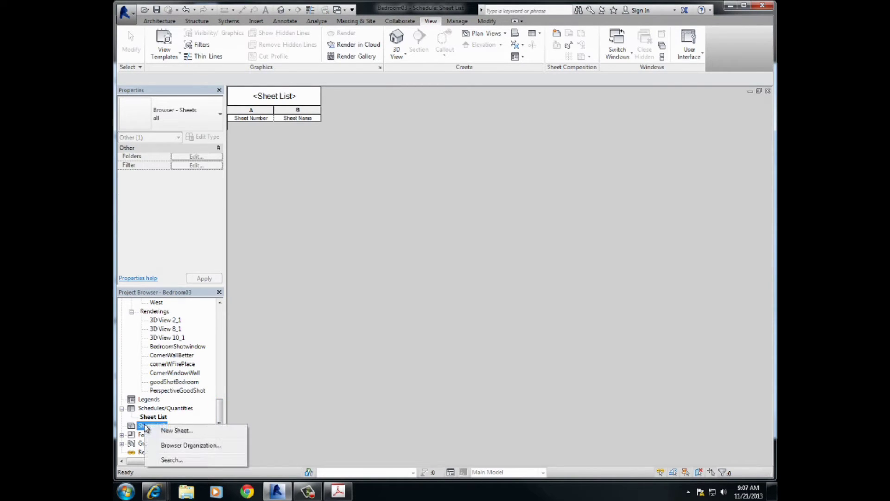
left_click(174, 430)
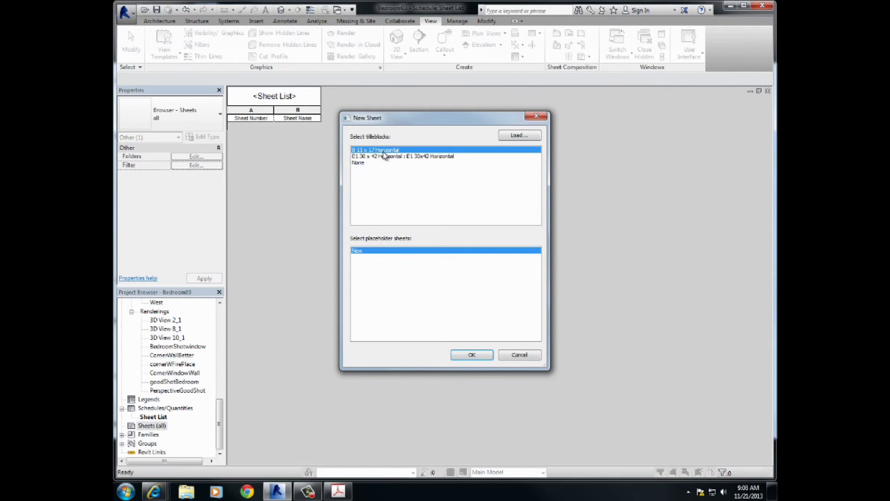
left_click(461, 354)
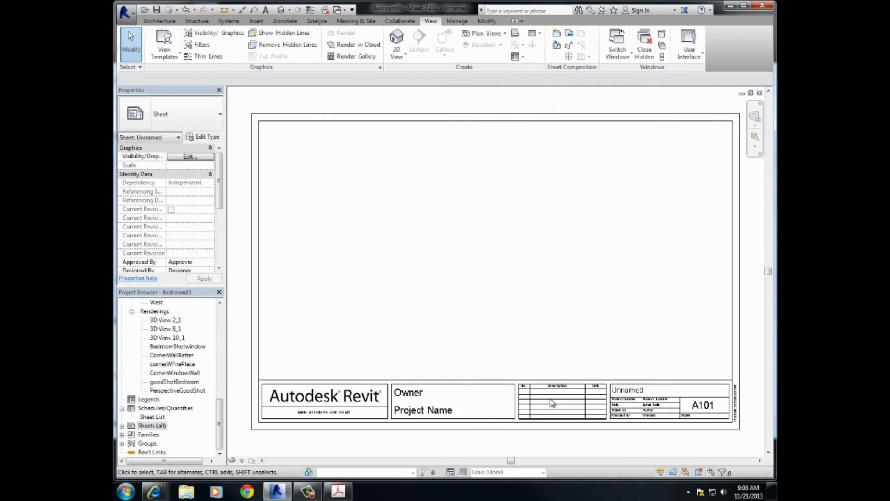
Rename sheet A101 to Project Cover.
left_click(122, 425)
left_click(183, 435)
right_click(182, 436)
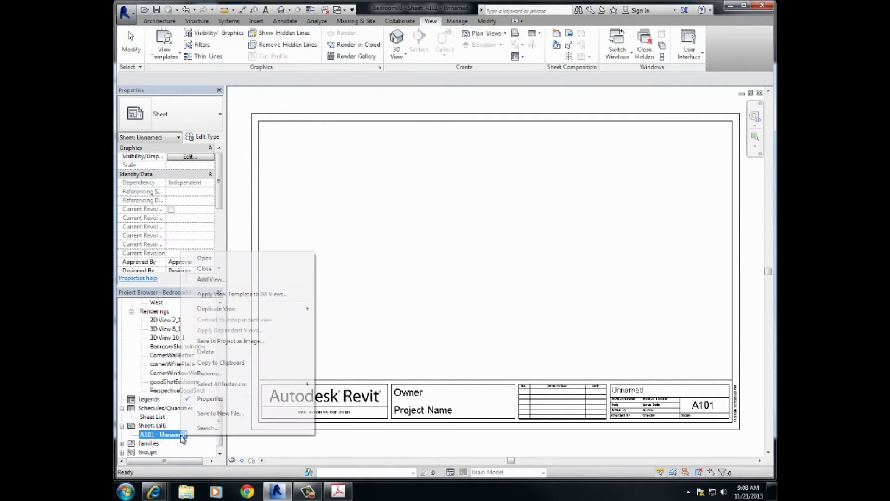
left_click(218, 374)
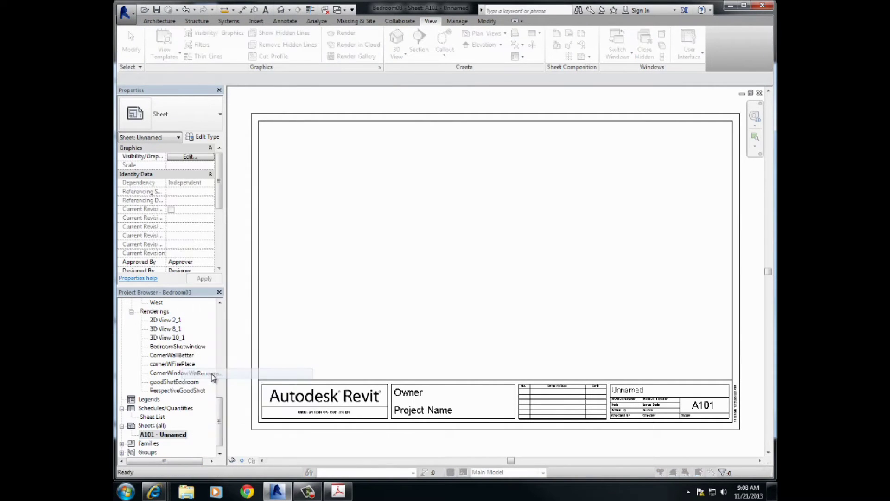
key("Tab")
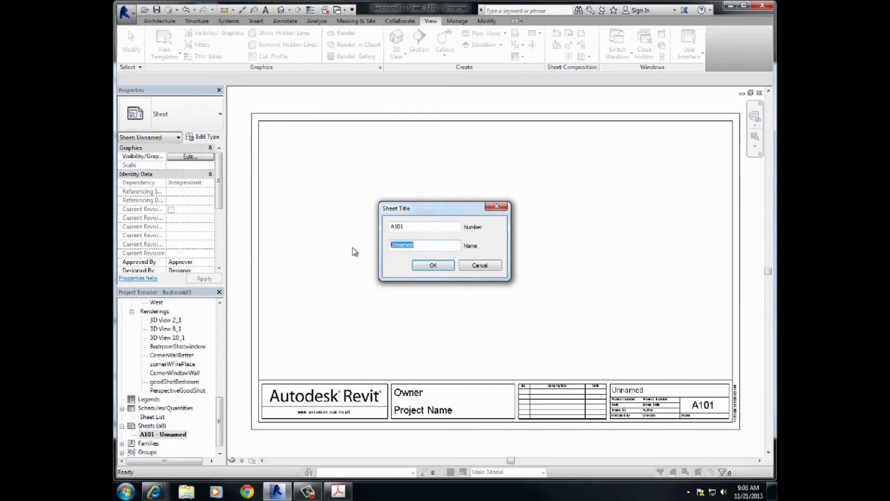
type("Cove")
type("roject")
left_click(433, 264)
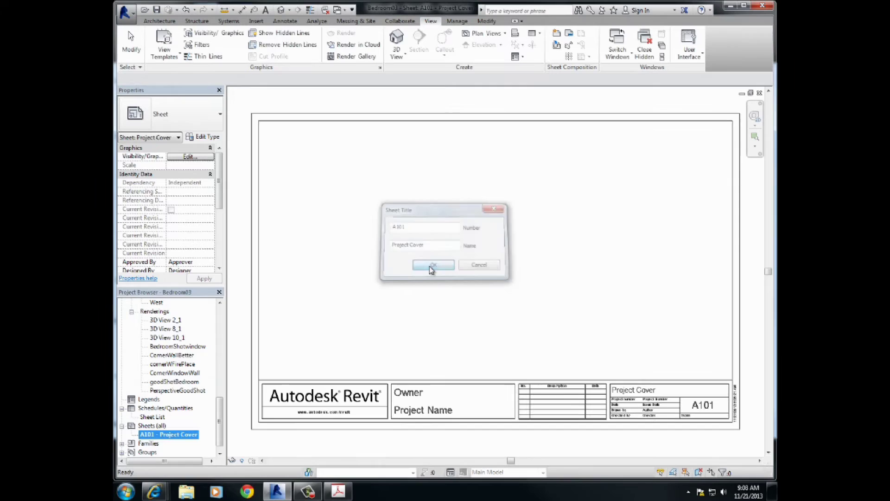
Add a new sheet A102 with the default title block.
right_click(146, 426)
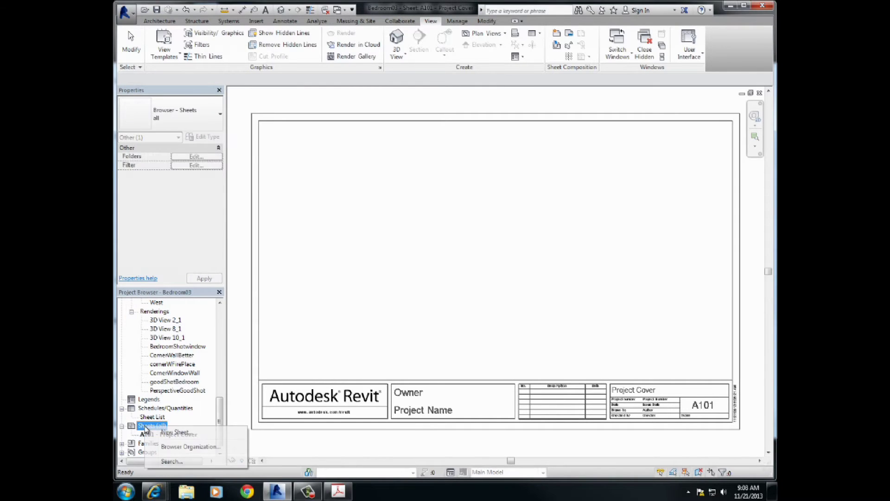
left_click(176, 432)
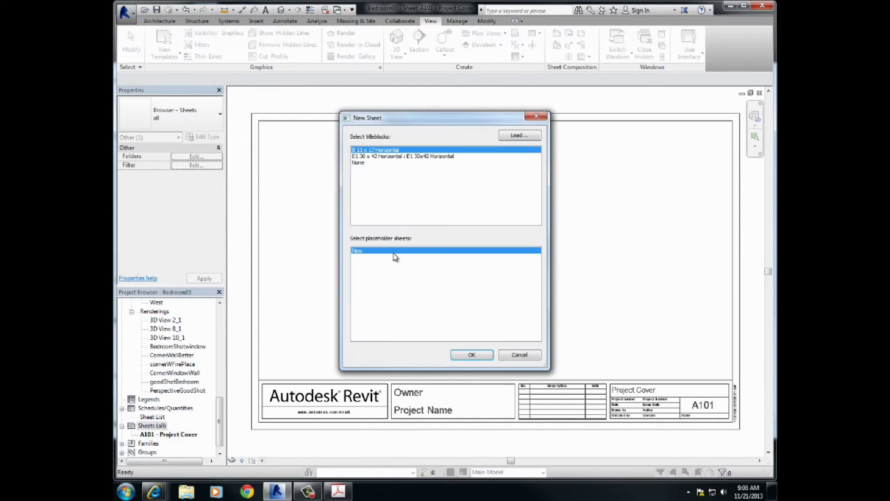
left_click(464, 348)
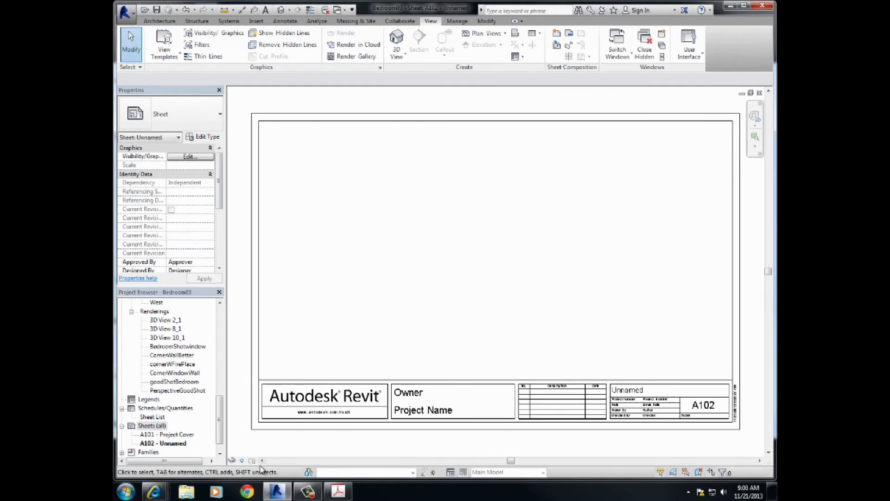
Rename sheet A102 from Unnamed to Floor Plan.
left_click(172, 443)
right_click(172, 445)
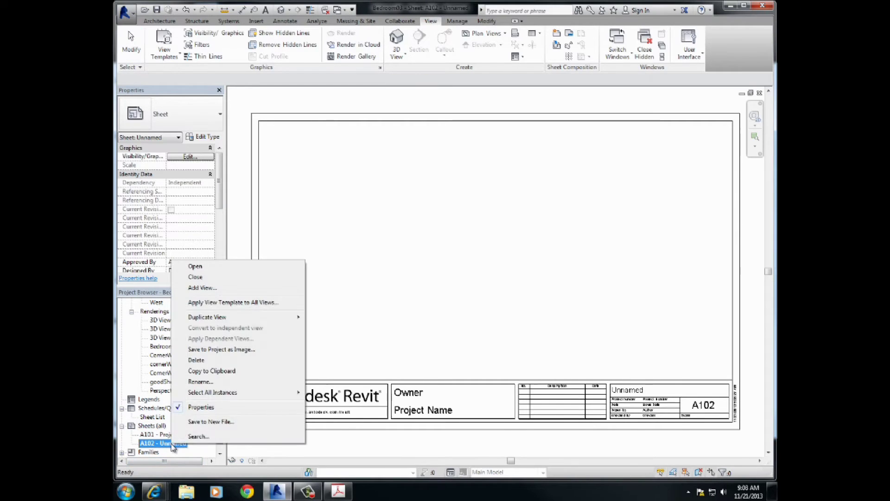
left_click(203, 382)
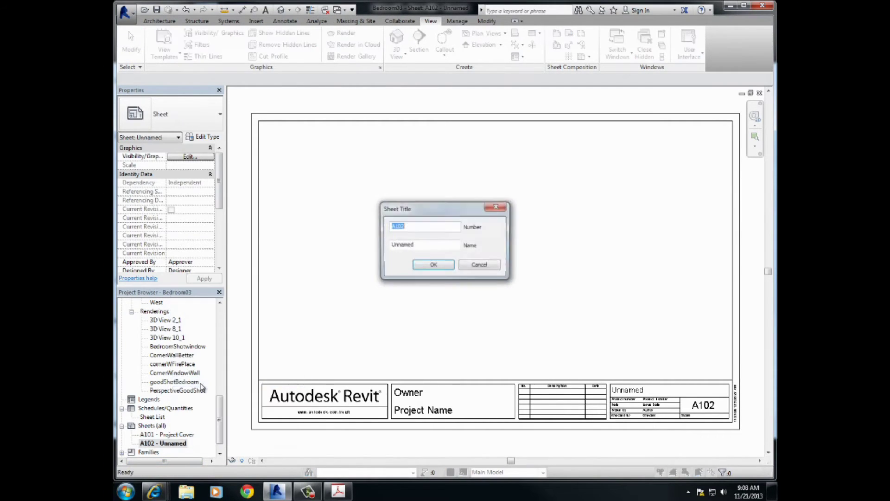
left_click(424, 245)
double_click(408, 247)
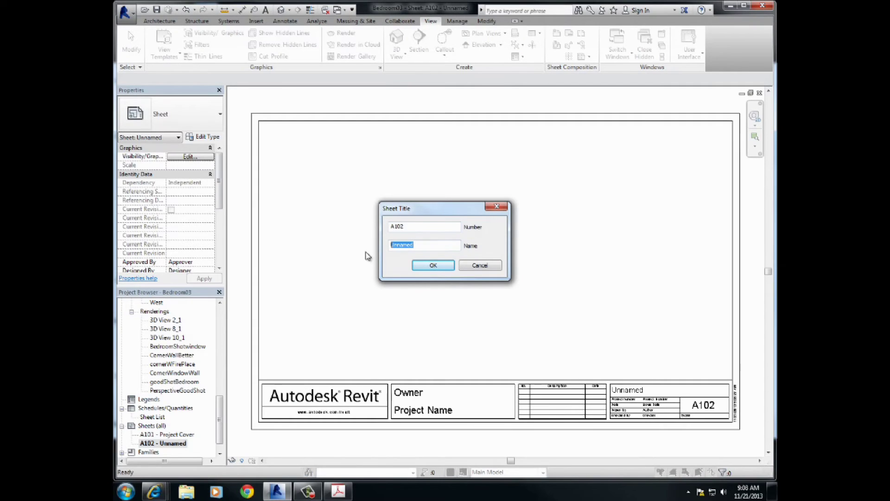
type("Floor Plan")
key("Return")
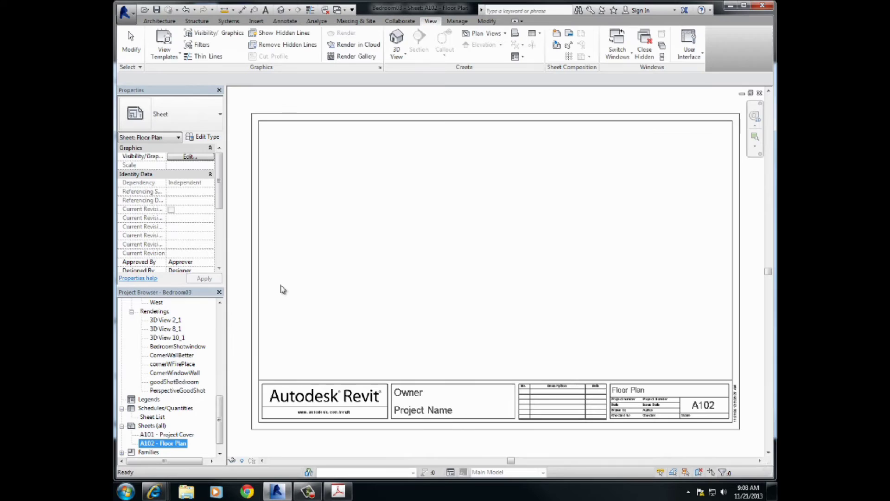
left_click_drag(221, 419, 220, 424)
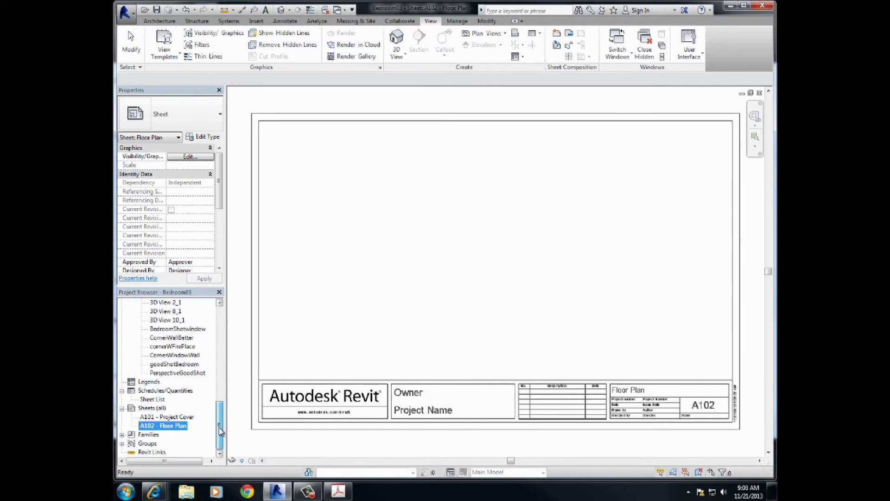
left_click(150, 408)
Add a new sheet A103 with the default title block.
right_click(149, 408)
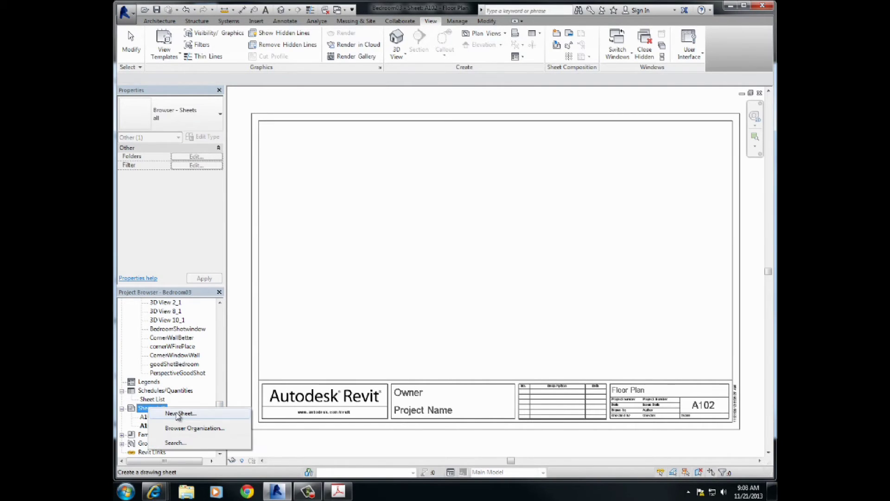
left_click(167, 412)
left_click(461, 354)
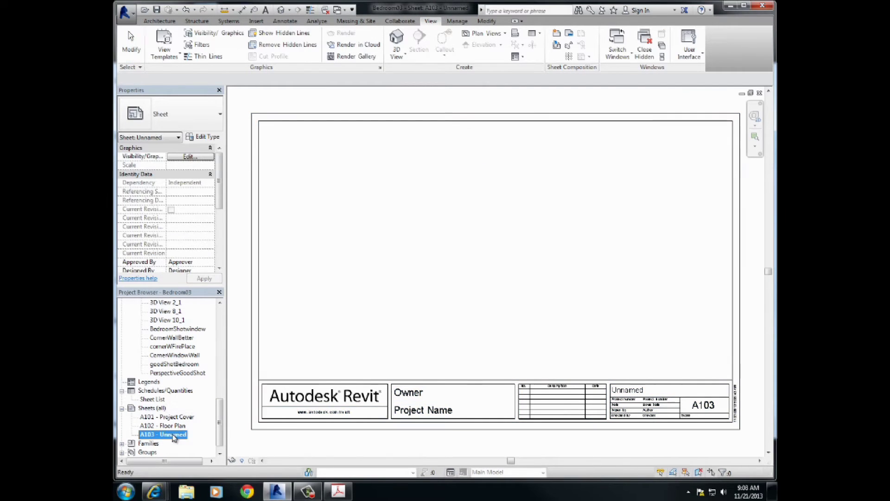
Rename sheet A103 to Interior elevations.
right_click(174, 438)
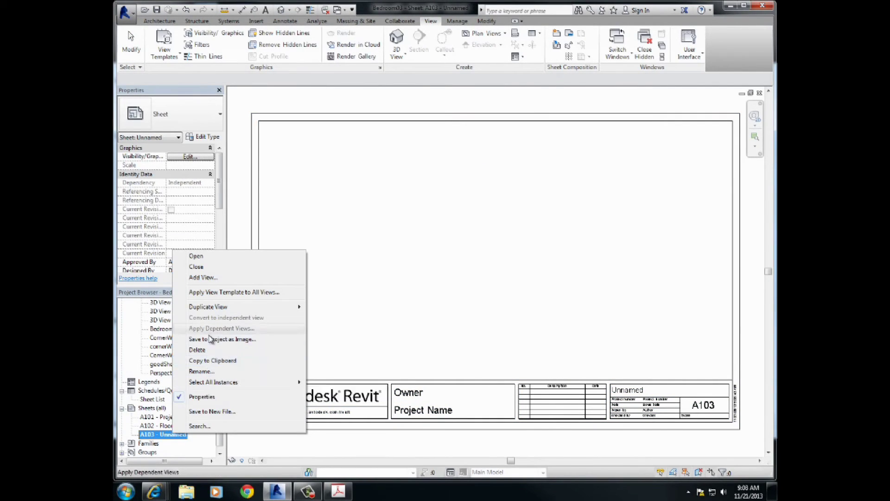
left_click(200, 371)
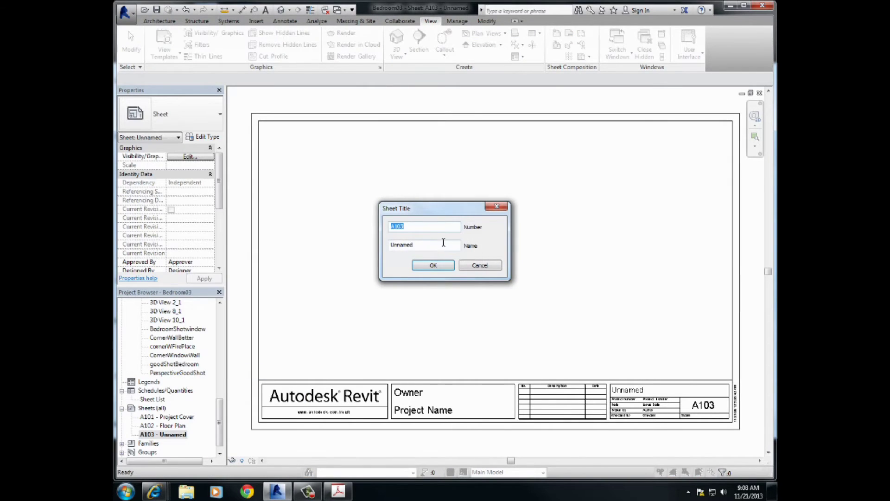
key("Tab")
type("Inte")
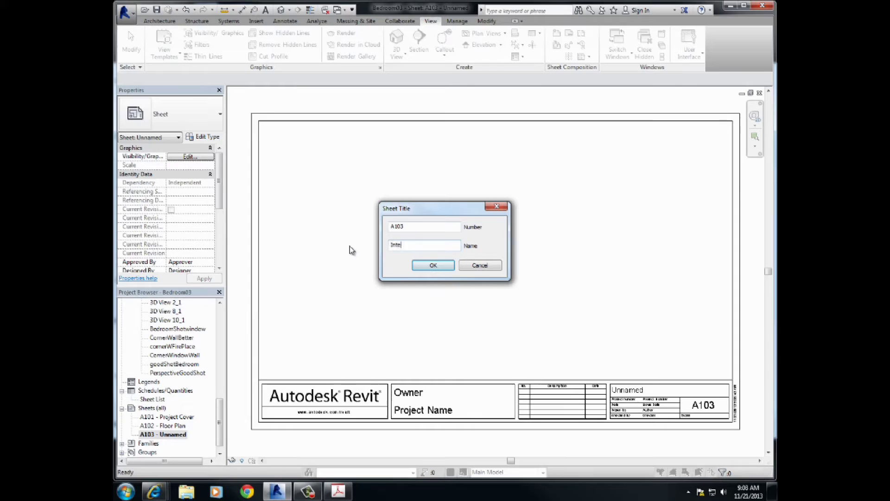
type("rior elevations")
key("Return")
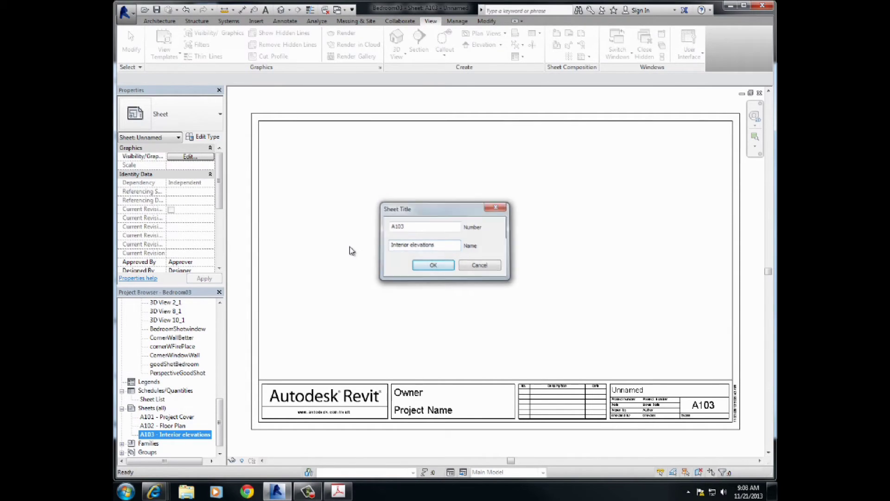
Add a new sheet A104 with the default title block.
right_click(152, 408)
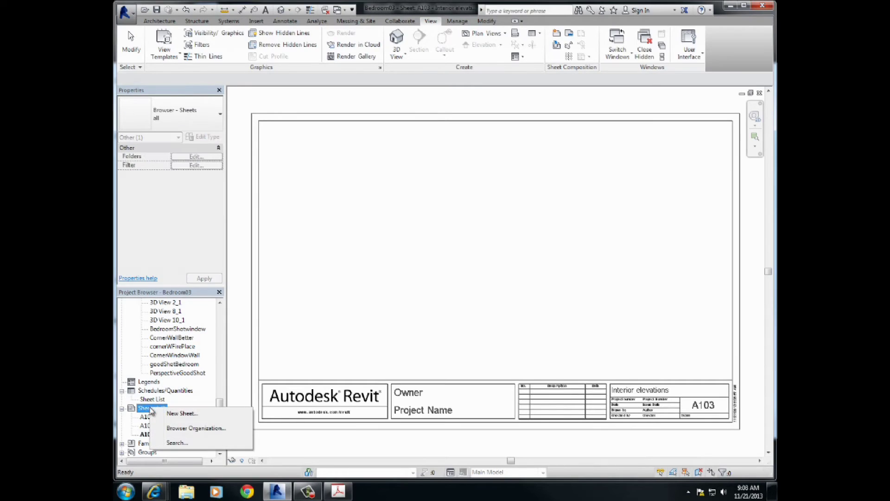
left_click(172, 414)
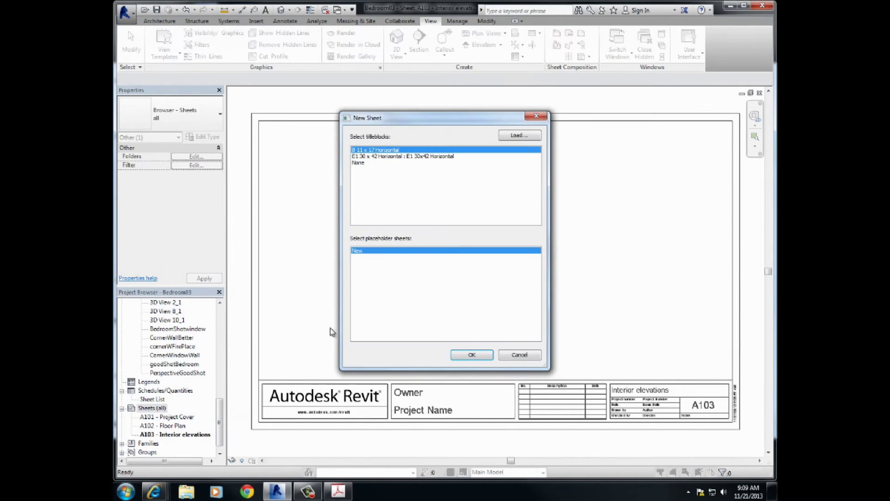
left_click(467, 355)
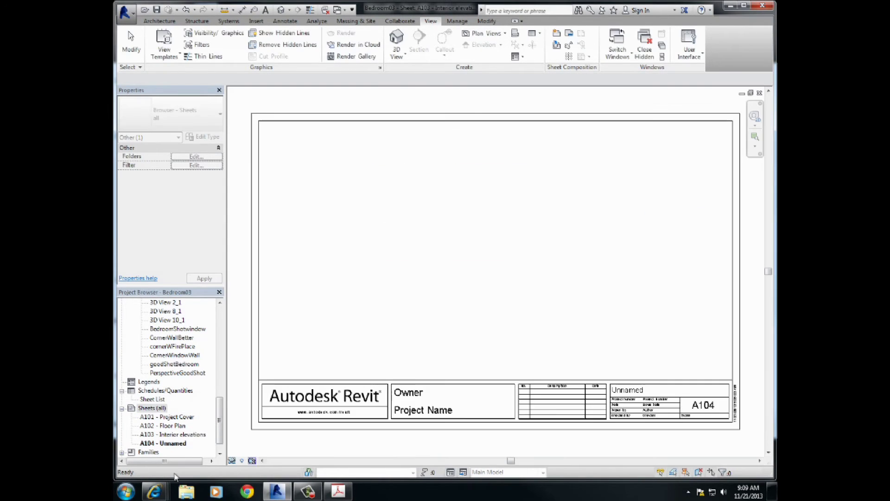
Rename sheet A104 to Interior Perspectives.
left_click(173, 443)
right_click(176, 445)
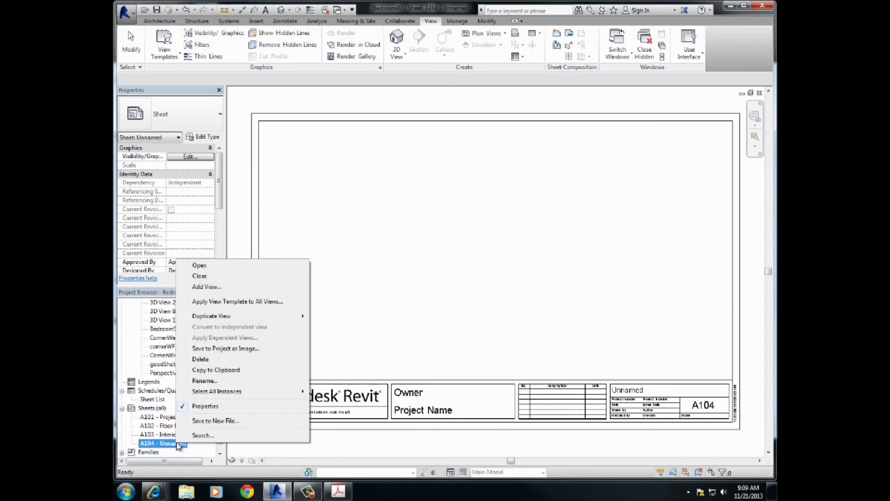
left_click(205, 380)
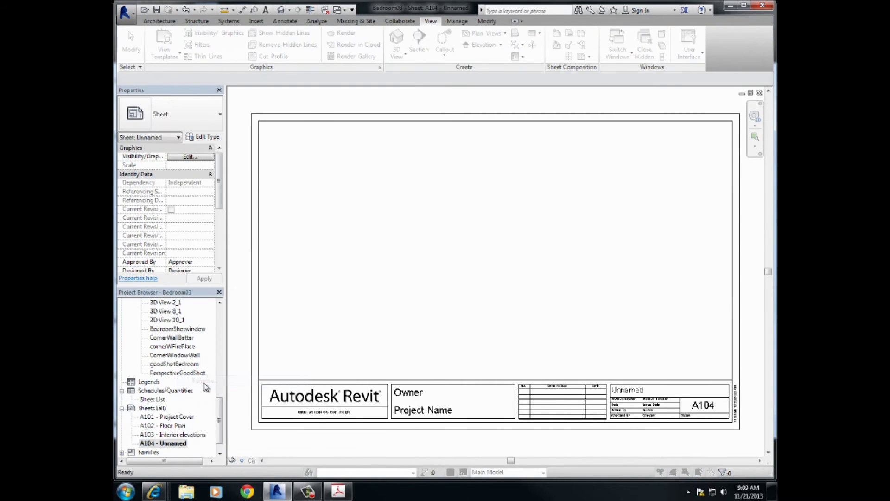
key("Tab")
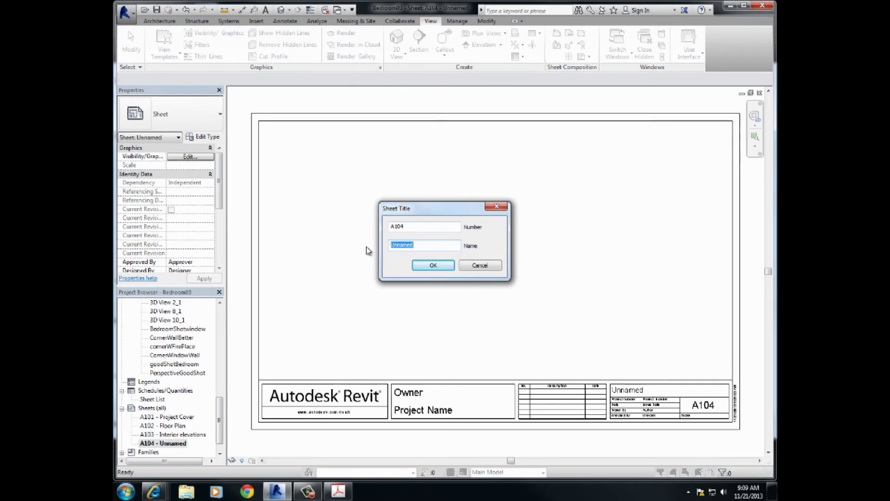
type("Interior Perspectives")
key("Return")
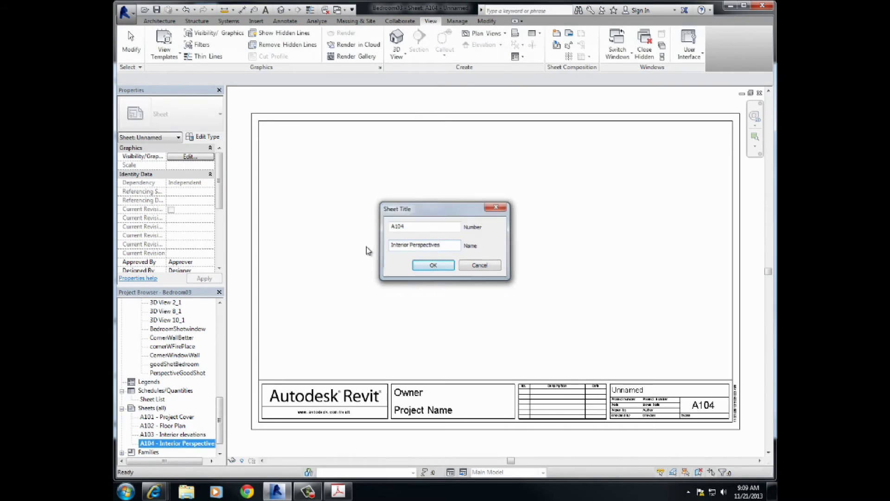
Open the Sheet List schedule and widen its Sheet Name column to show full names.
left_click(148, 399)
double_click(149, 399)
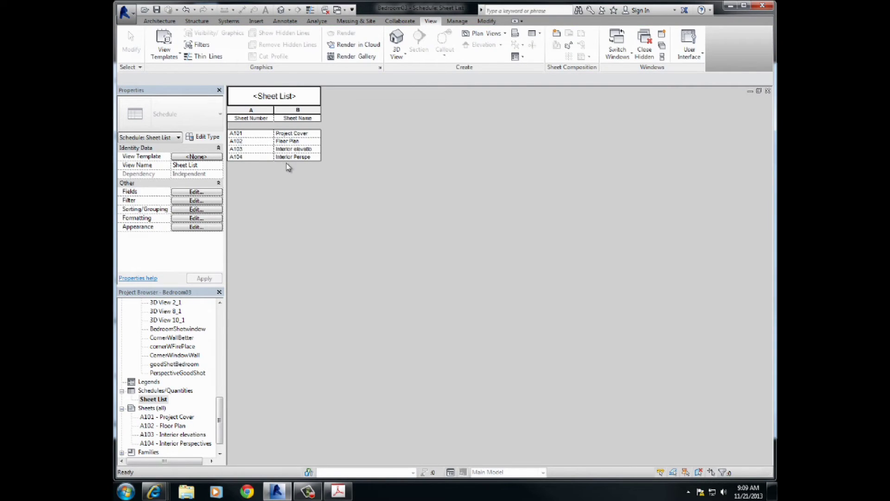
left_click_drag(320, 160, 352, 209)
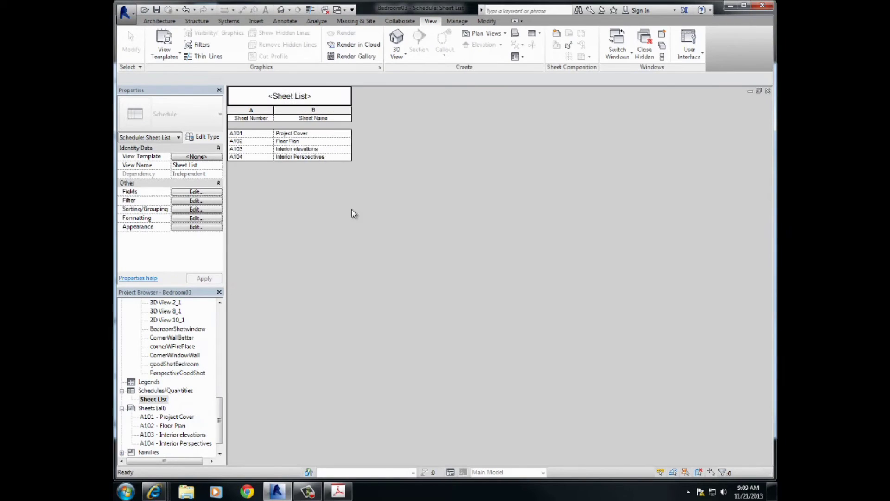
On sheet A101 Project Cover, place the Sheet List schedule on the sheet's right side.
double_click(185, 417)
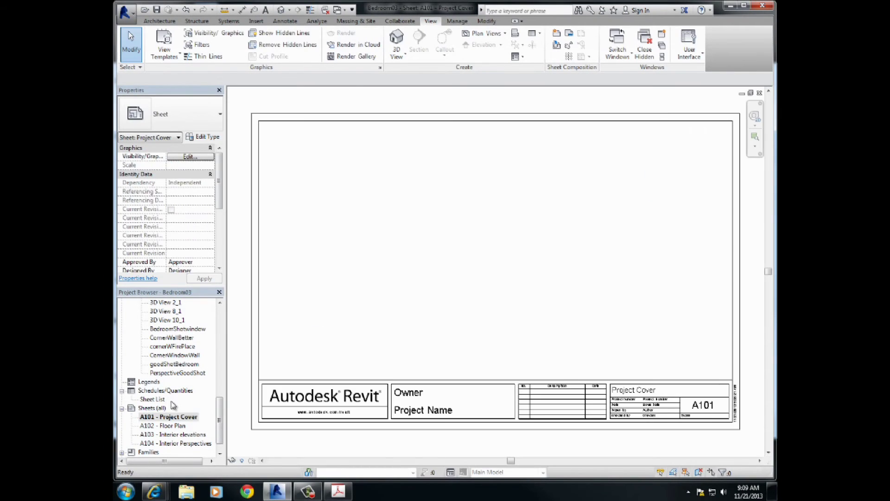
left_click(148, 400)
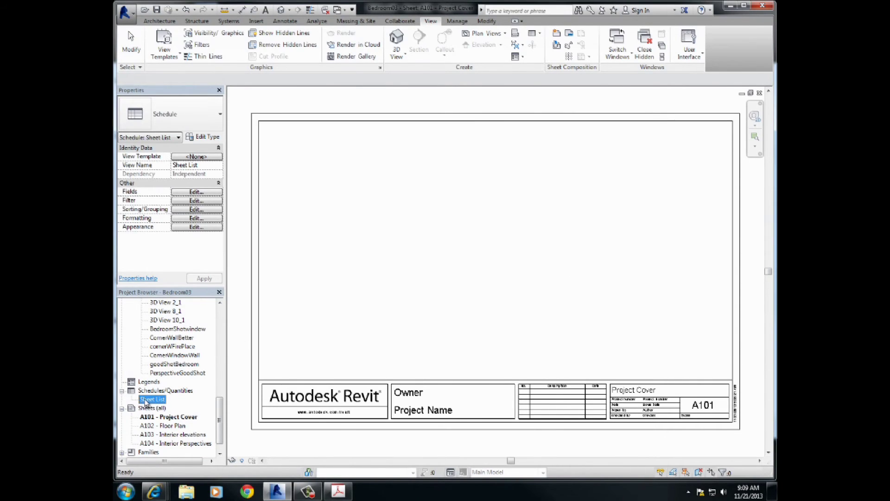
left_click_drag(613, 237, 632, 224)
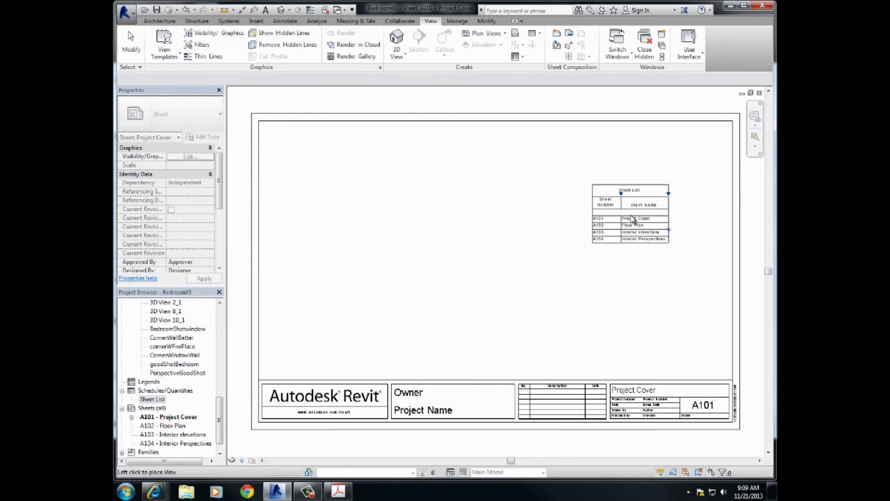
left_click(635, 226)
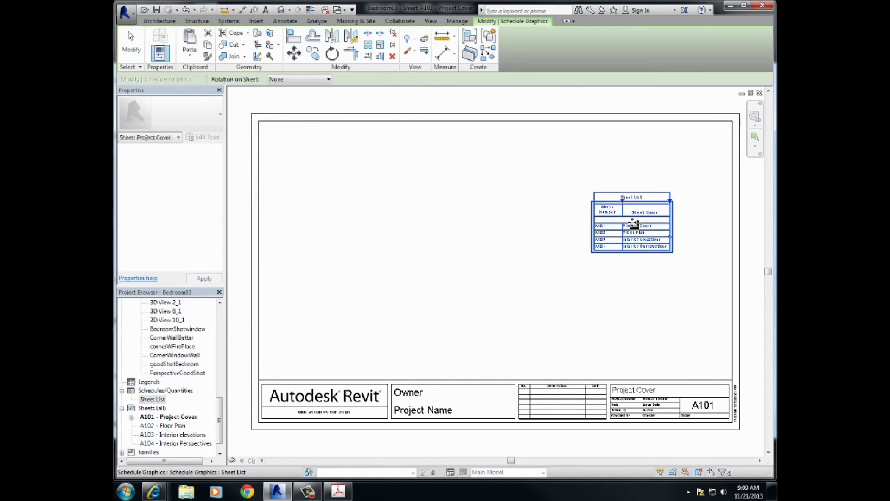
left_click(632, 294)
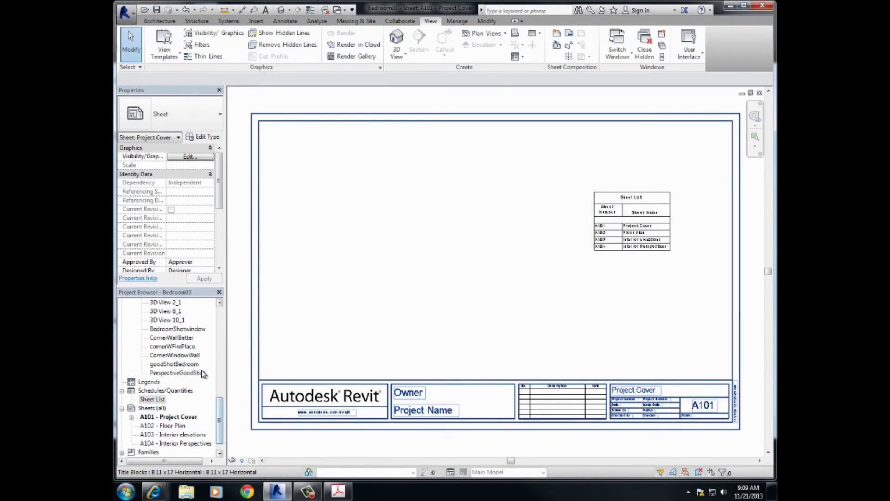
Place the goodShotBedroom rendering viewport on A101, left of the Sheet List.
left_click(173, 364)
left_click_drag(172, 366, 371, 238)
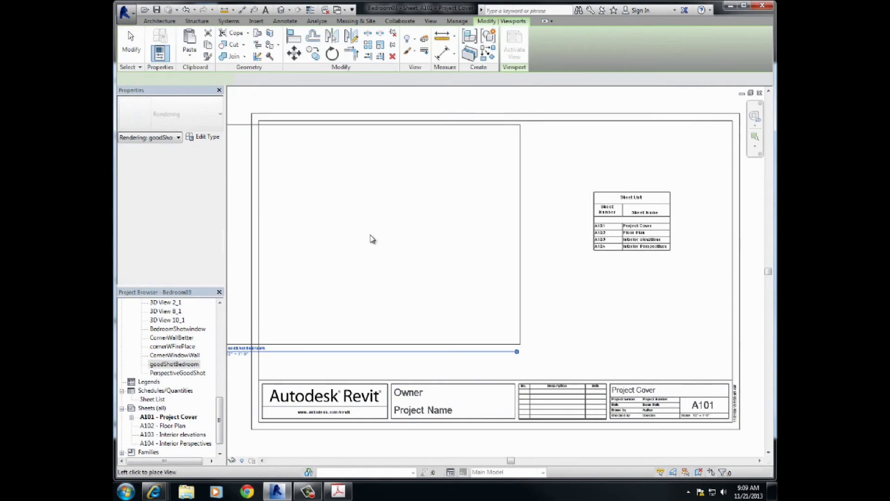
left_click(423, 245)
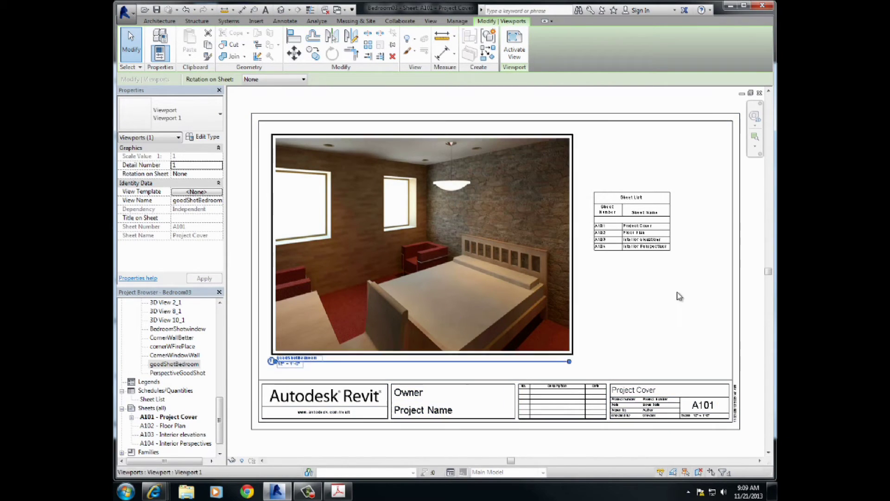
left_click(686, 209)
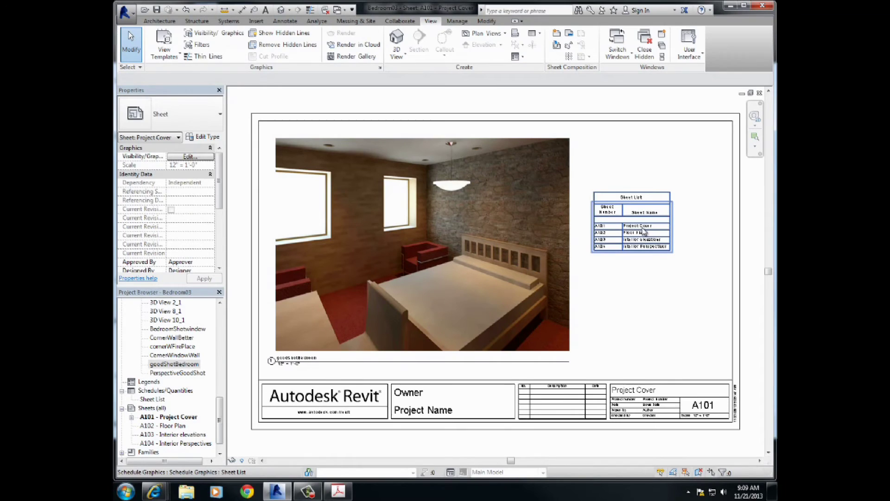
Open sheet A102 Floor Plan and place the Level 1 floor plan view on it.
double_click(174, 426)
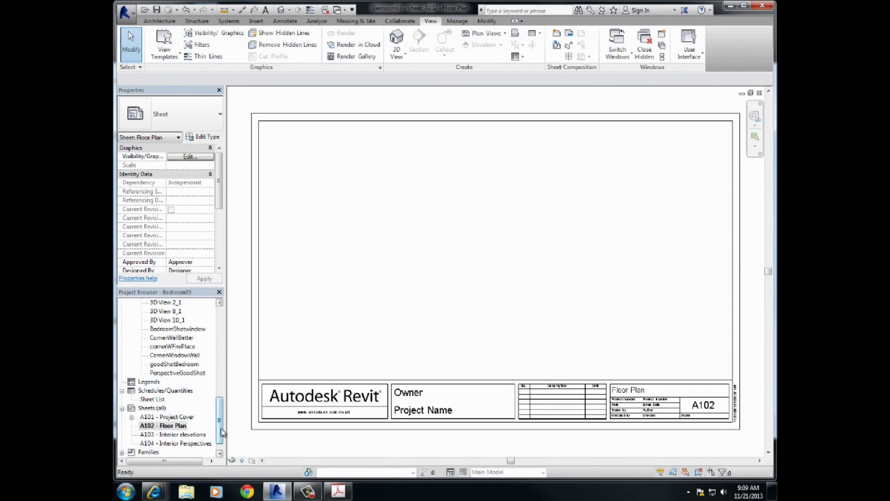
left_click_drag(222, 432, 225, 328)
left_click(154, 321)
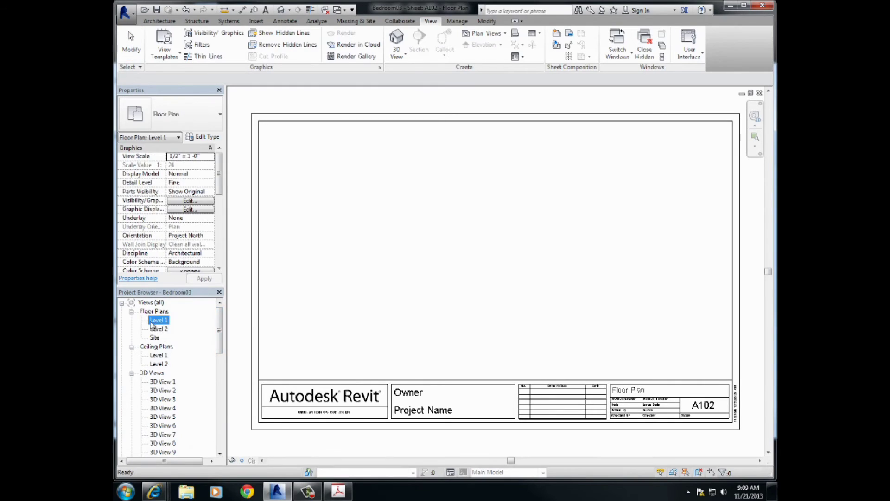
left_click_drag(152, 325, 516, 217)
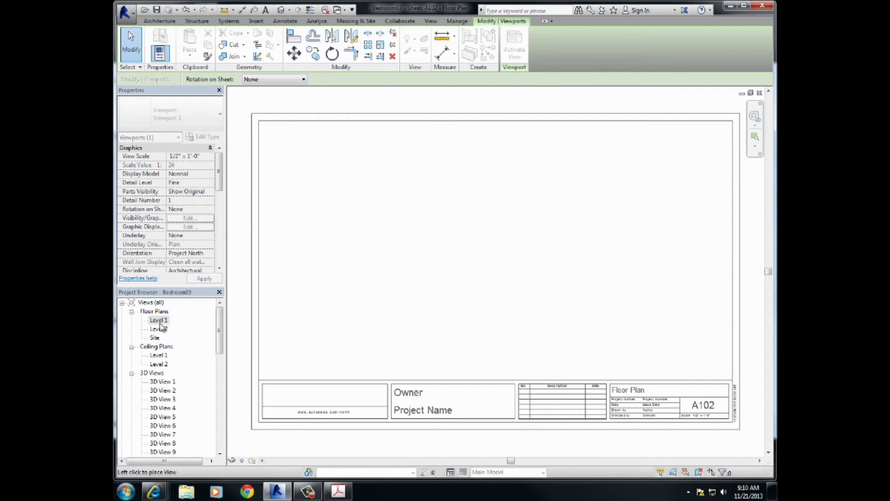
left_click(457, 258)
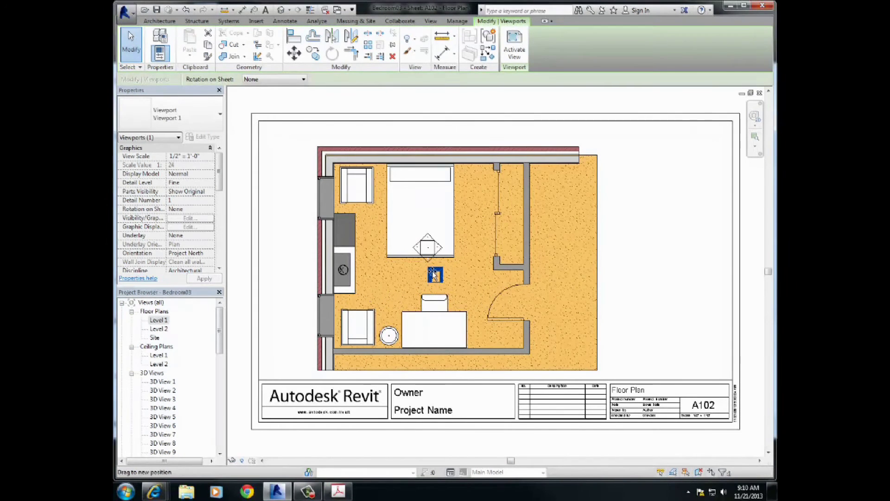
Reposition the Level 1 floor plan viewport up and to the right, centring it above the title block.
left_click_drag(403, 297, 433, 272)
key("Down")
key("Down")
key("Down")
key("Down")
key("Down")
key("Down")
key("Down")
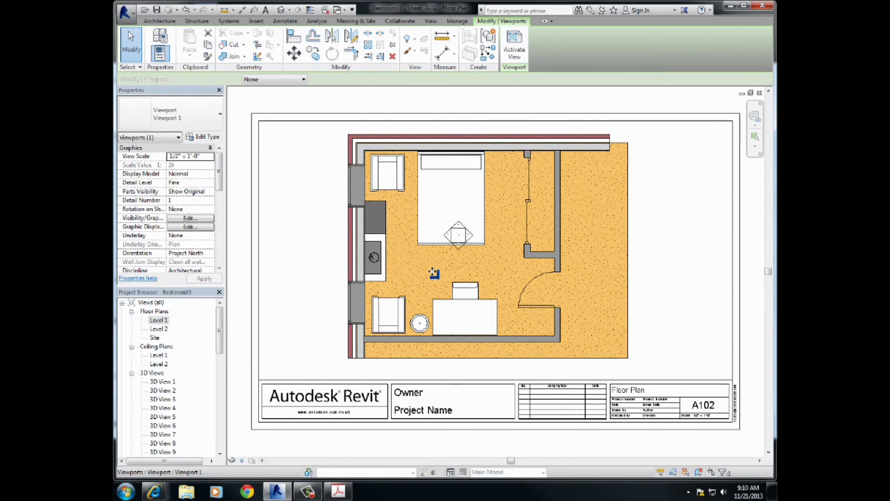
key("Left")
key("Right")
key("Right")
key("Right")
key("Right")
key("Right")
key("Right")
key("Right")
key("Right")
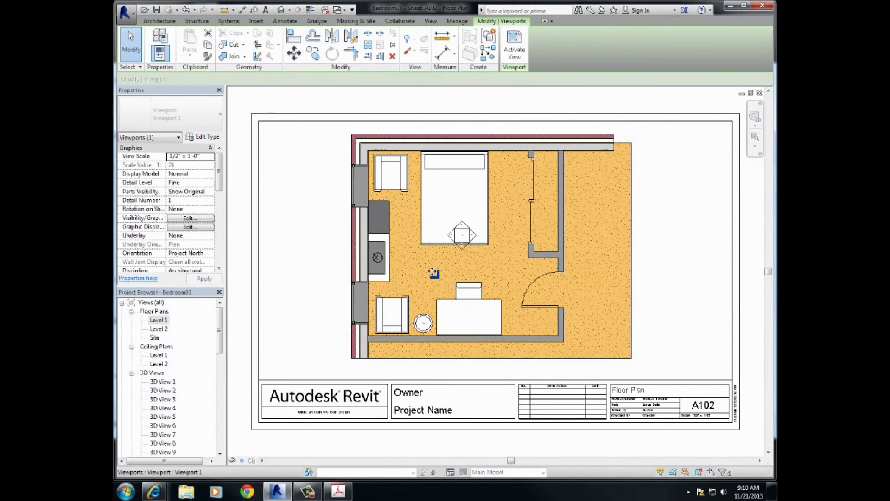
key("Right")
key("Right")
key("Right")
key("Right")
key("Right")
key("Right")
key("Right")
key("Right")
key("Right")
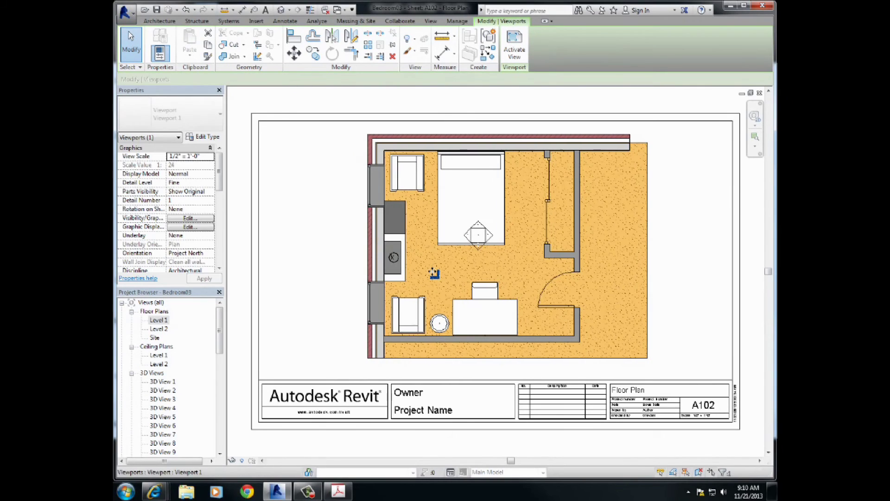
key("Right")
key("Right")
key("Right")
key("Right")
key("Right")
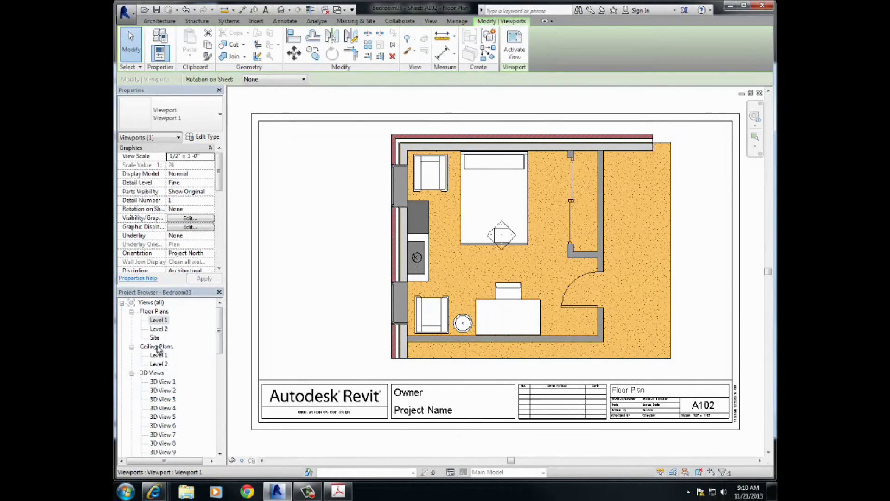
left_click_drag(220, 335, 219, 408)
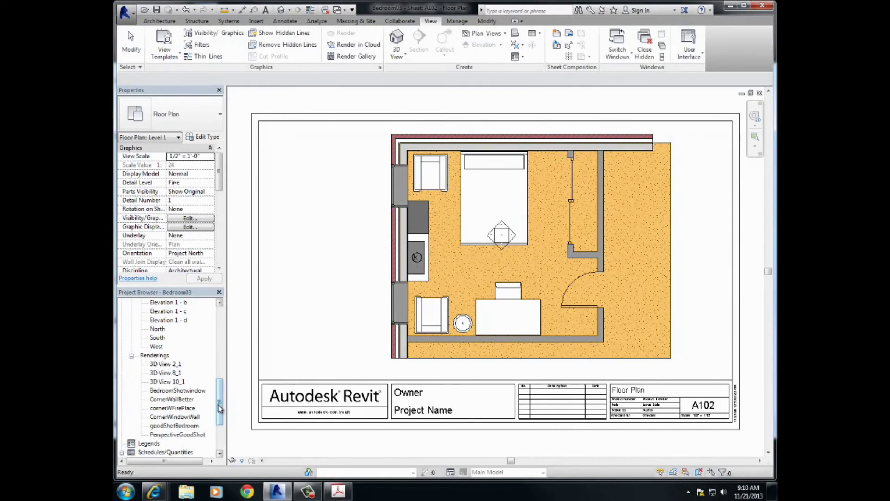
Preview the CornerWindowWall, goodShotBedroom, PerspectiveGoodShot and cornerWFirePlace renderings, then open sheet A101.
double_click(170, 417)
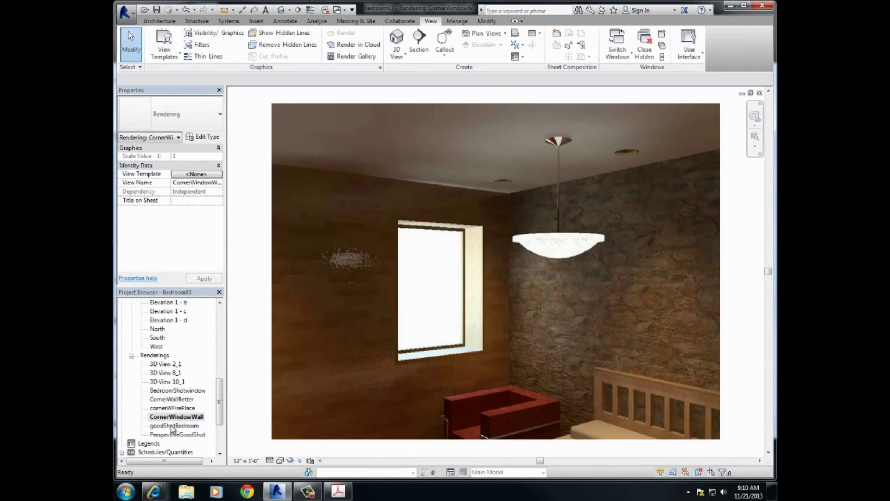
double_click(170, 426)
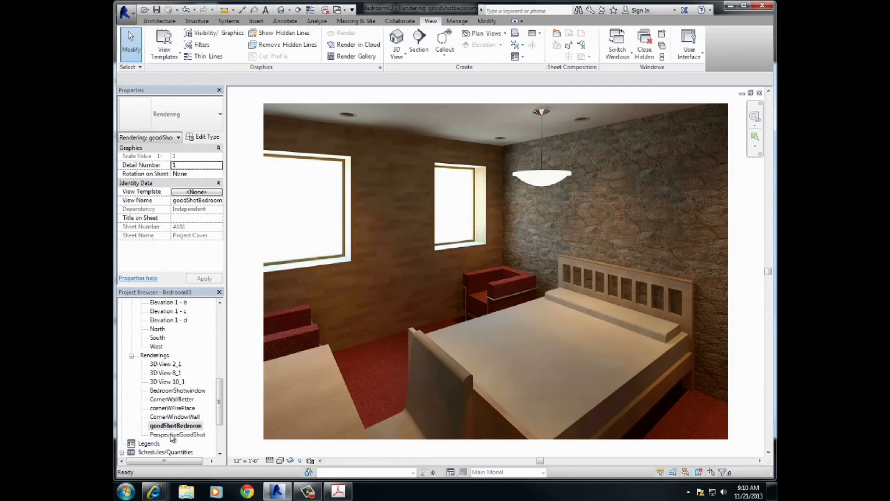
double_click(171, 434)
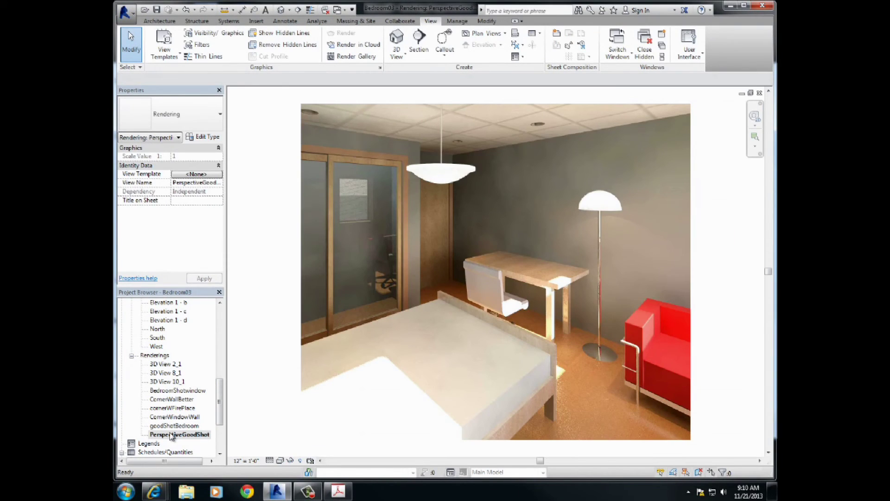
double_click(167, 408)
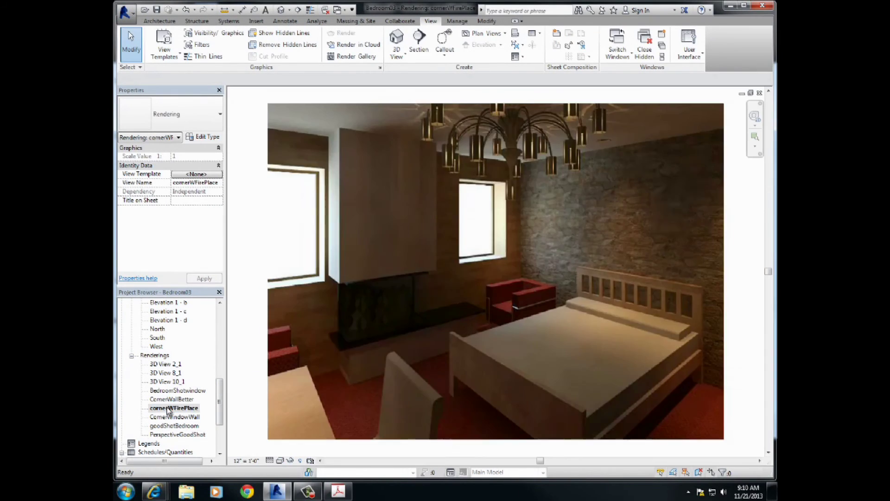
left_click_drag(220, 407, 220, 427)
double_click(167, 408)
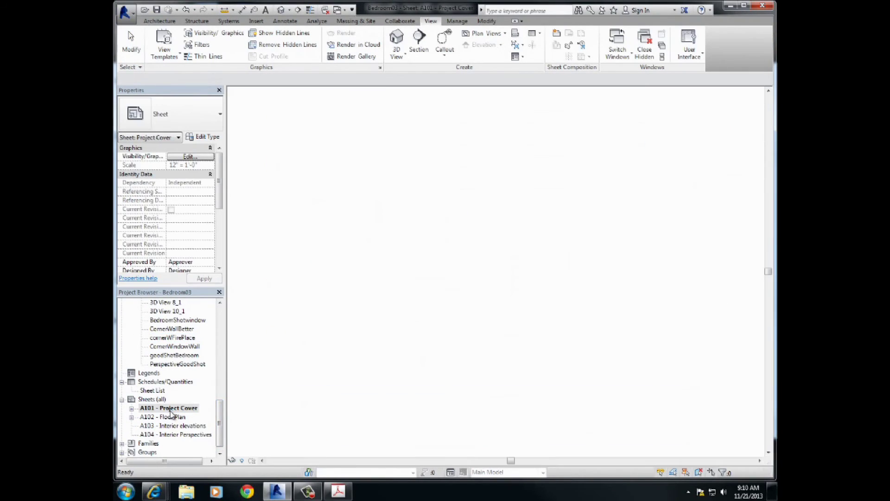
Delete the old viewport on A101 and place cornerWFirePlace left of the Sheet List.
left_click(394, 253)
key("Delete")
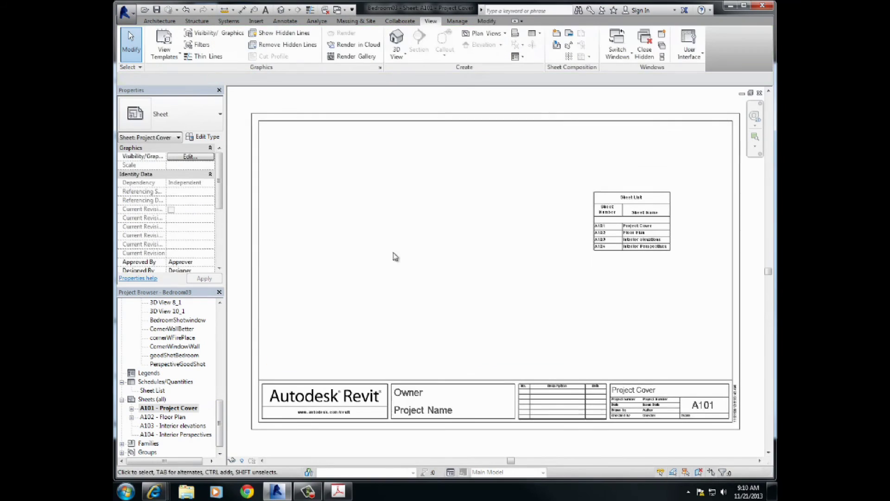
left_click_drag(173, 338, 338, 249)
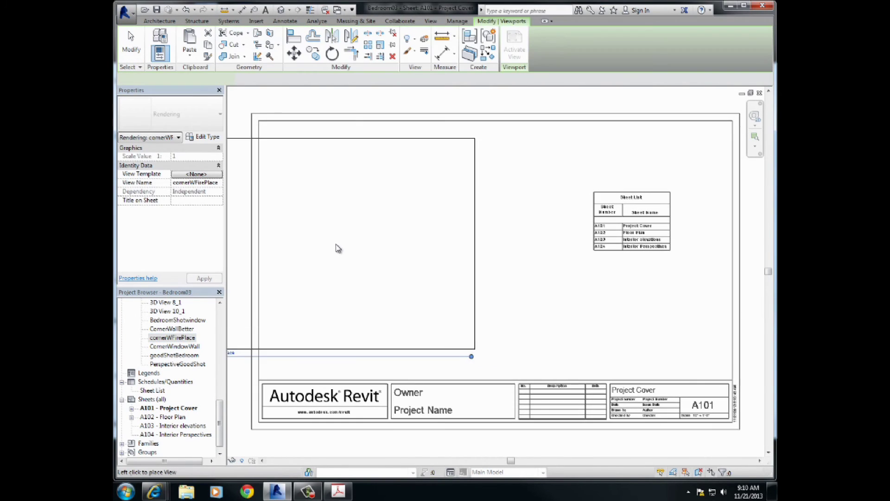
left_click(434, 247)
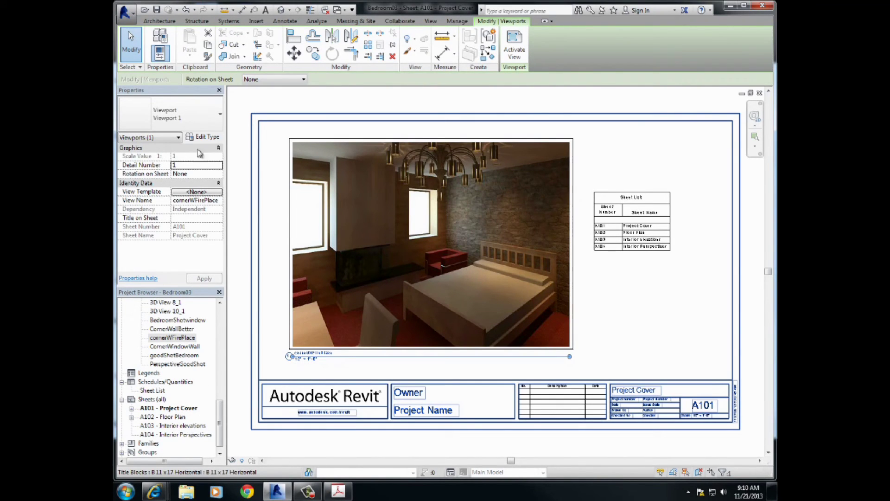
left_click(124, 12)
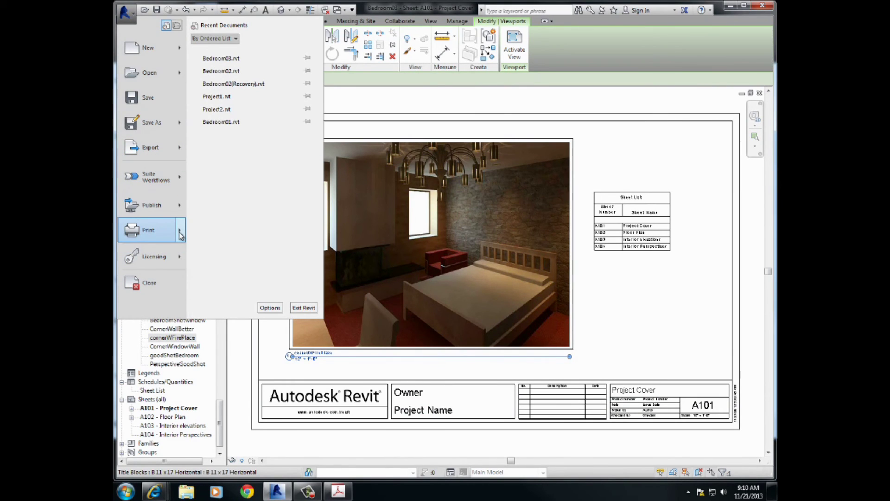
Start a print job set to print Selected views/sheets.
mouse_move(180, 235)
left_click(219, 70)
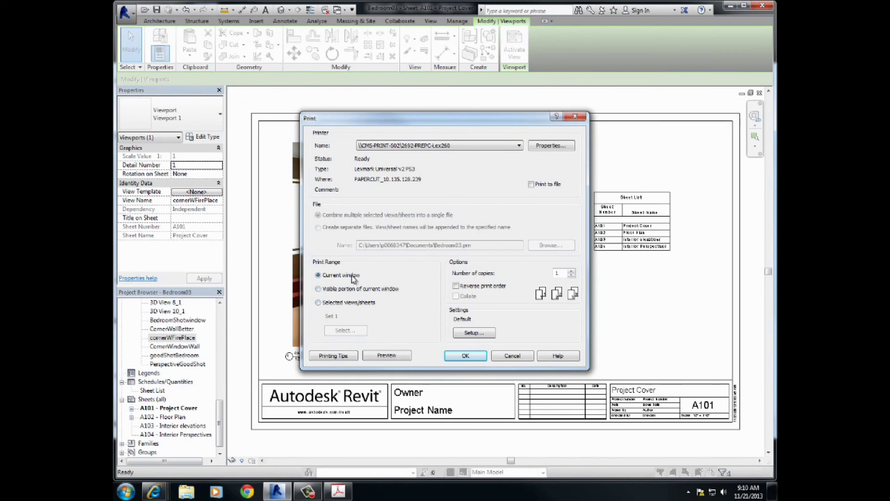
left_click(318, 303)
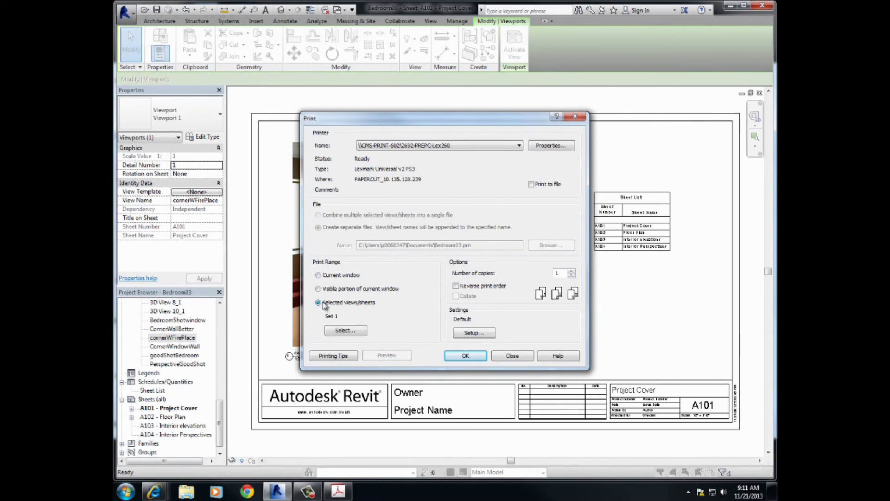
left_click(343, 330)
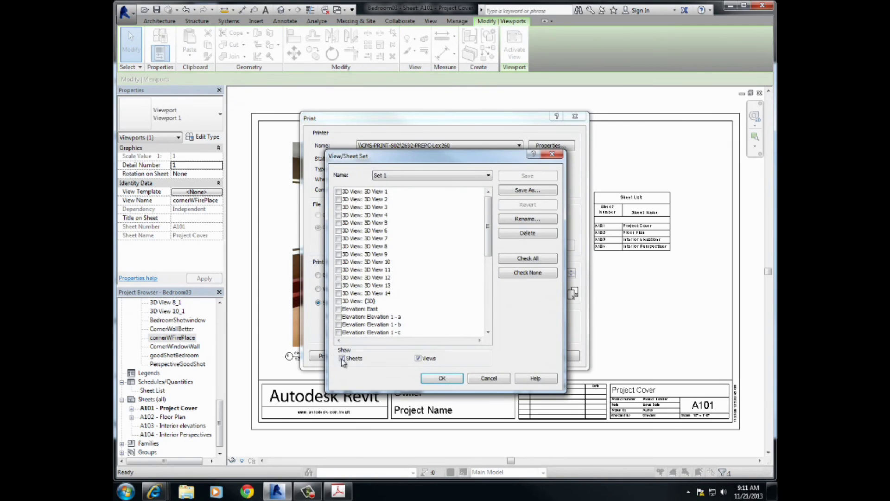
Hide views and select sheets A101, A102, A103 and A104 as the print set.
left_click(418, 359)
left_click(441, 379)
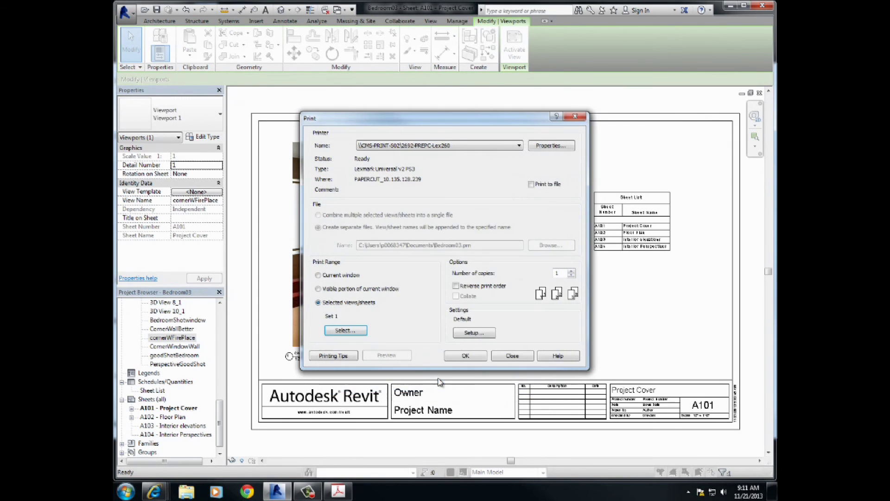
left_click(344, 331)
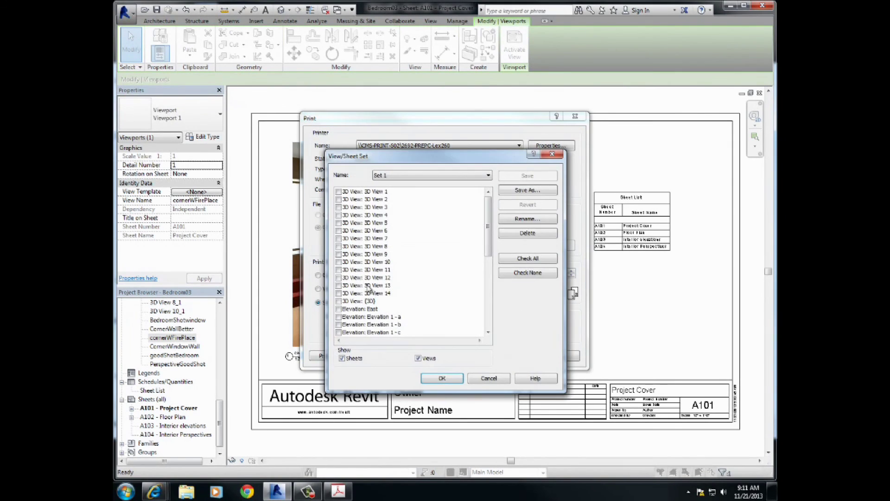
left_click(418, 358)
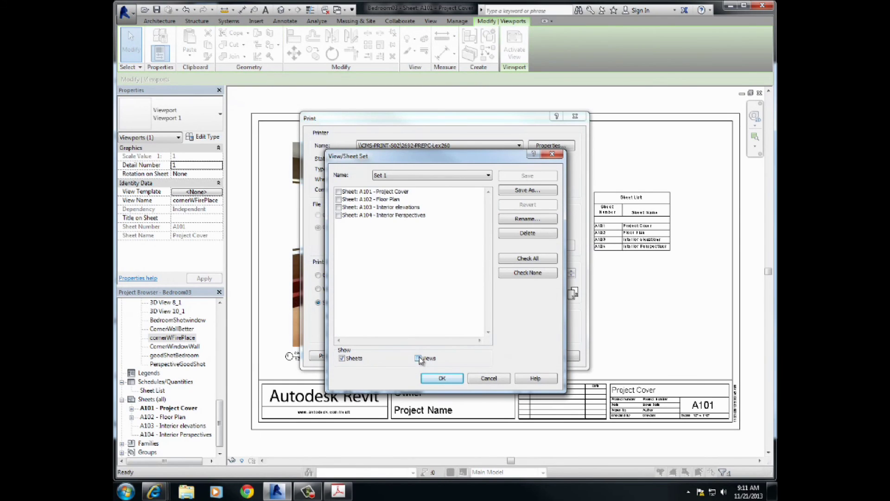
left_click(339, 191)
left_click(339, 200)
left_click(339, 207)
left_click(339, 215)
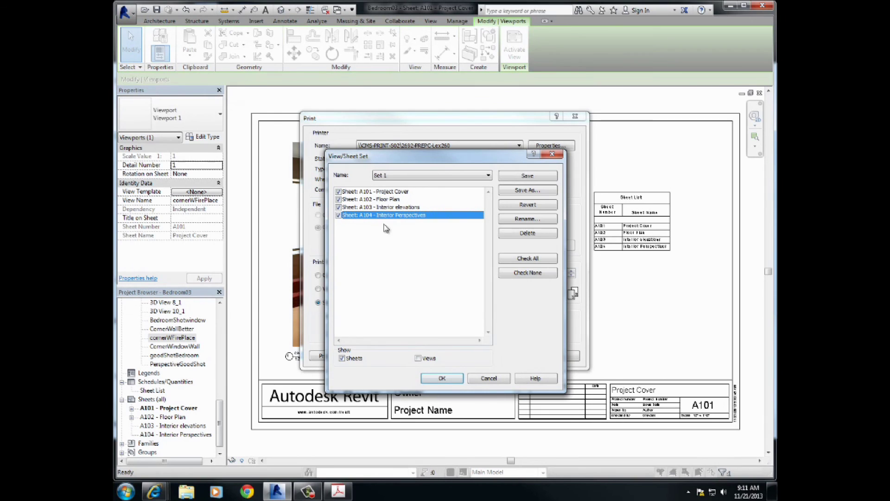
left_click(450, 381)
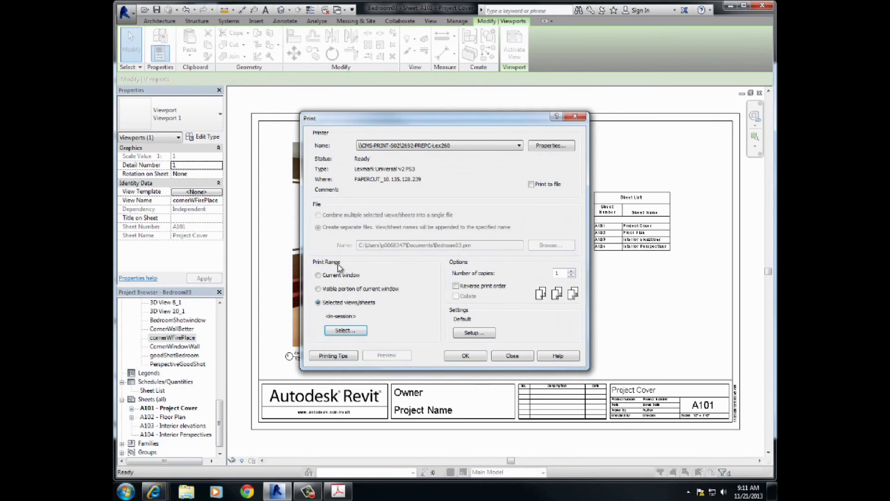
Print the four sheets to Adobe PDF as one combined file, reaching the save dialog.
left_click(404, 146)
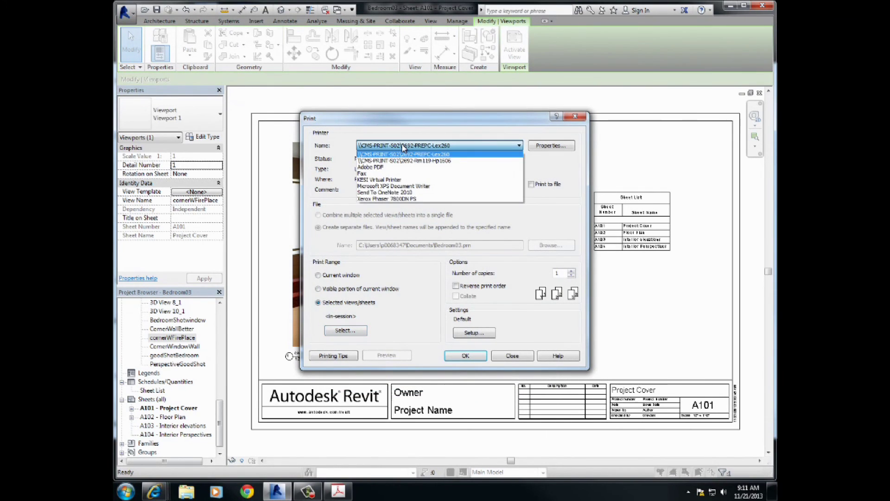
left_click(381, 169)
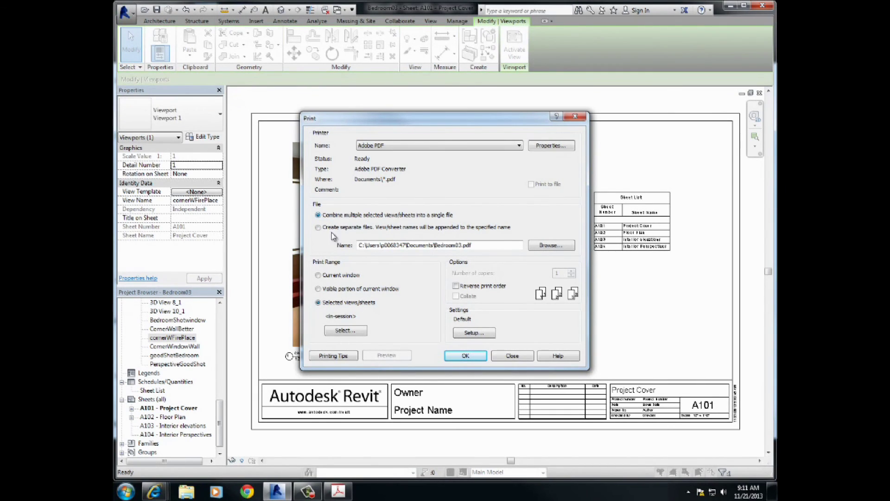
left_click(465, 356)
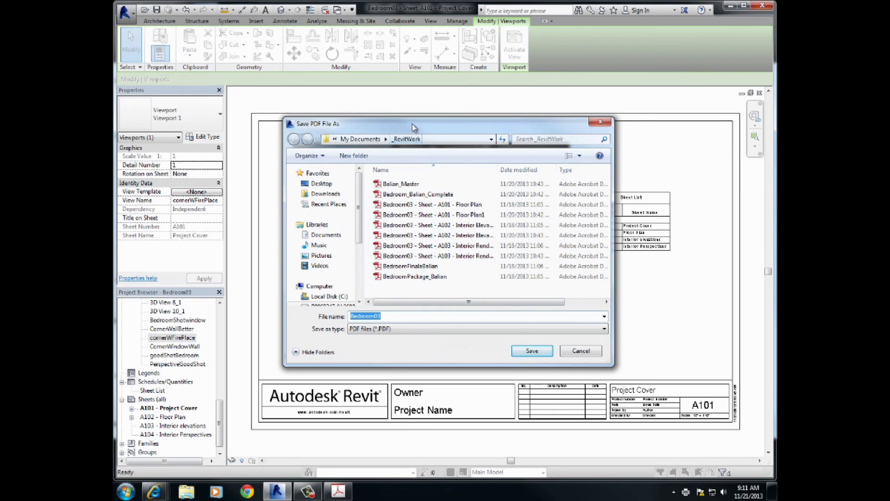
left_click_drag(412, 123, 406, 106)
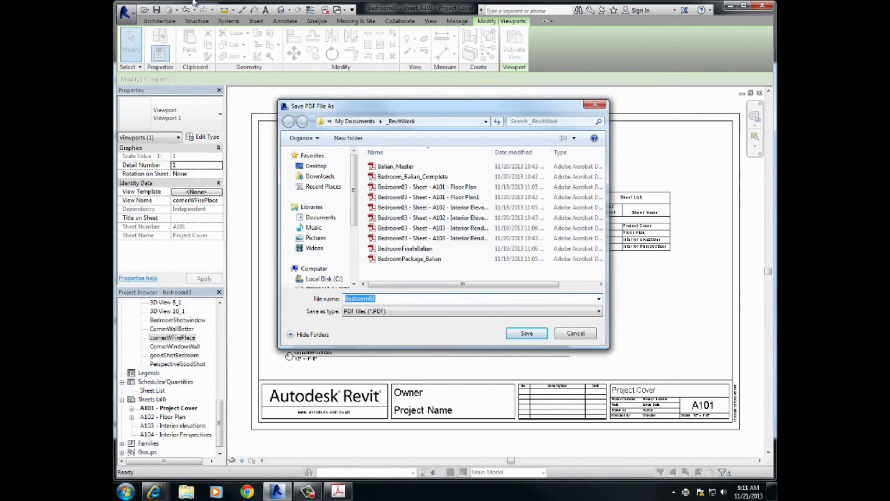